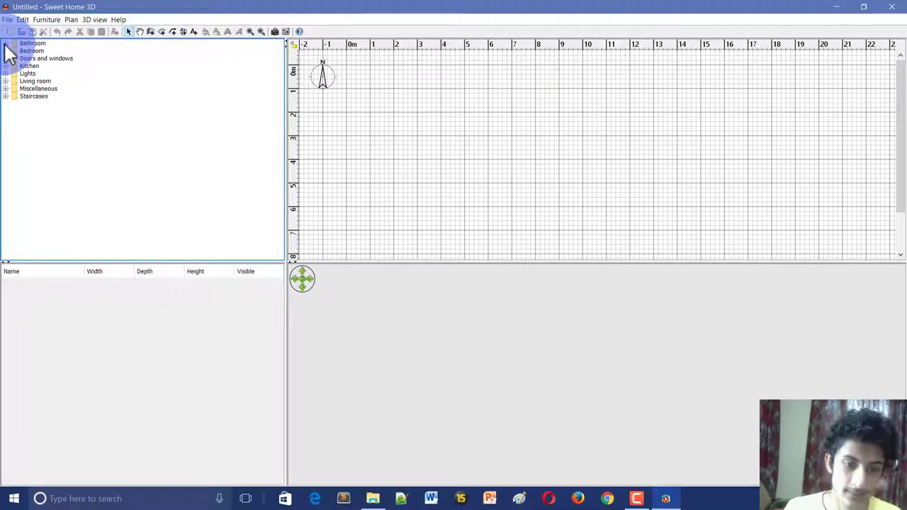
Step: Expand the Bathroom, Bedroom and Doors and windows categories in the furniture catalog
click(5, 43)
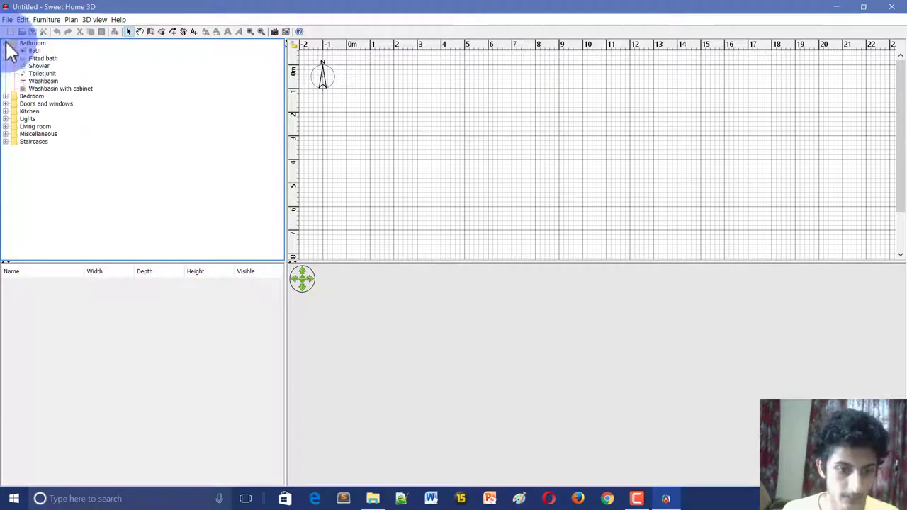
click(5, 95)
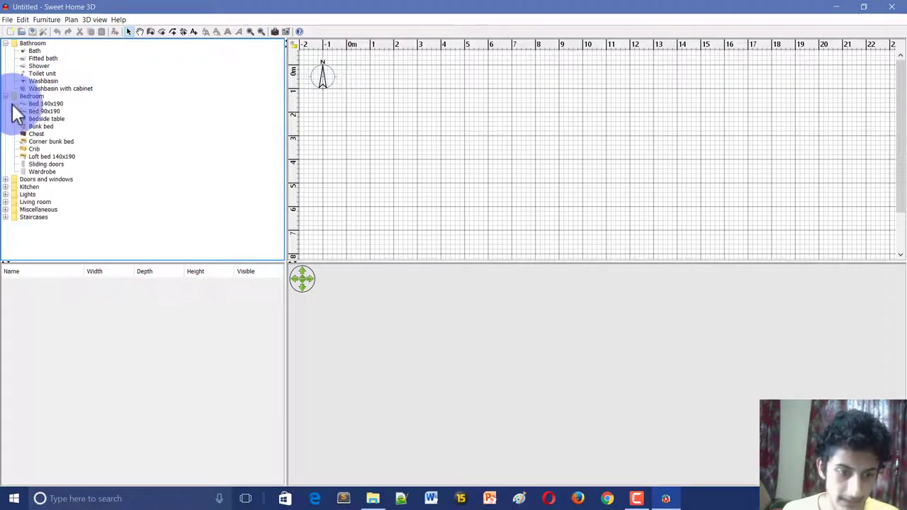
double_click(17, 179)
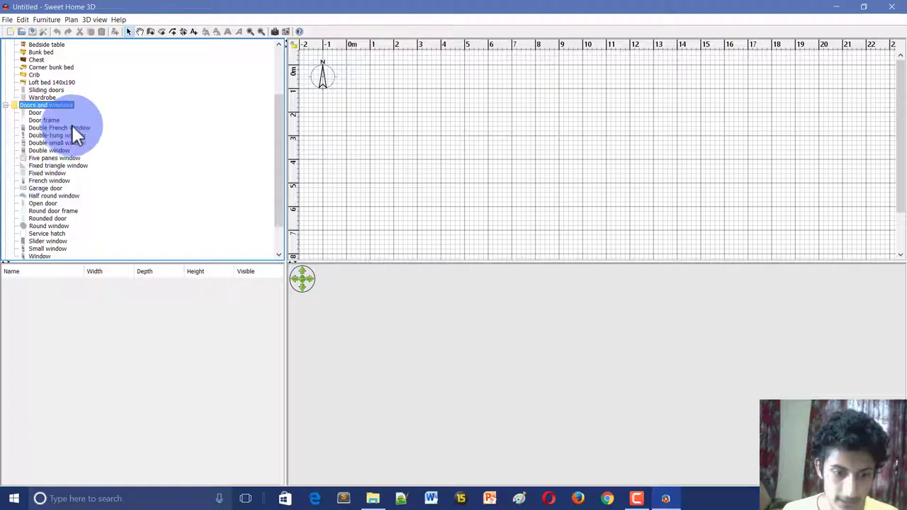
scroll(86, 149, down, 2)
scroll(85, 148, up, 5)
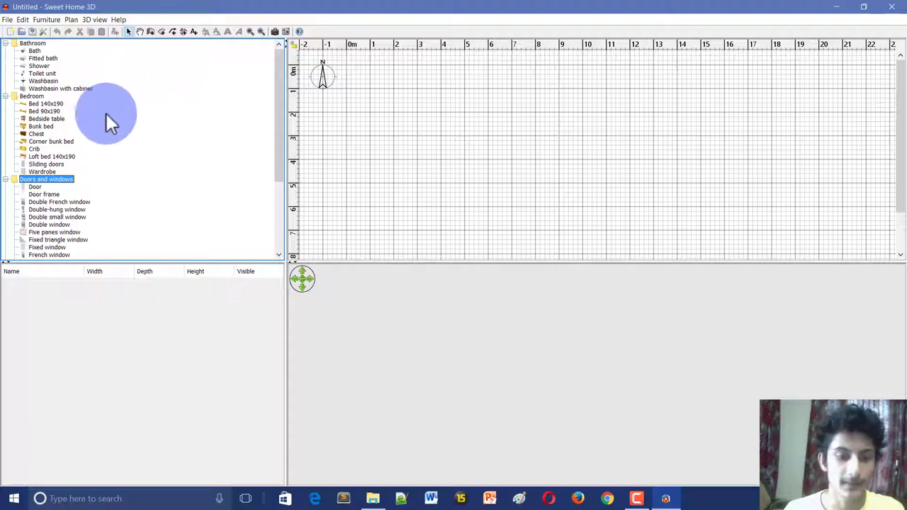
Step: Add a bunk bed from the Bedroom category to the plan, just below the compass
drag(30, 126, 451, 93)
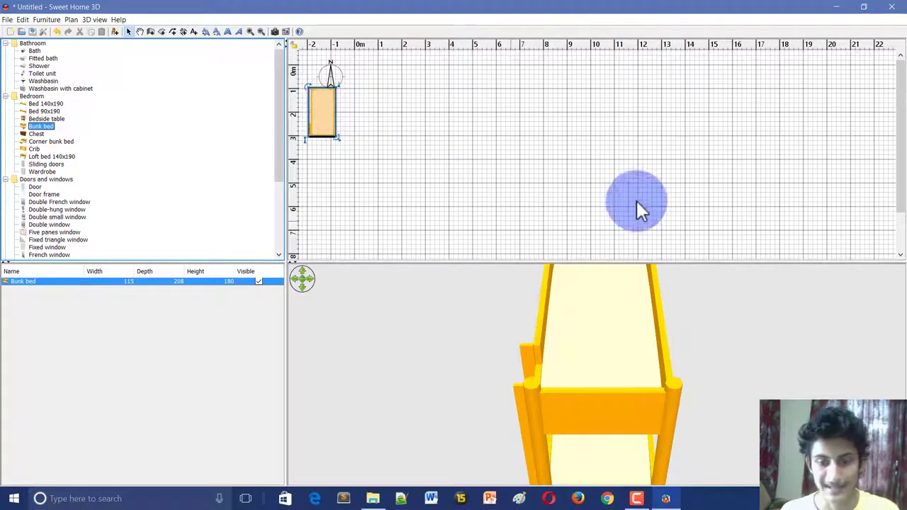
scroll(532, 96, down, 2)
scroll(533, 92, up, 2)
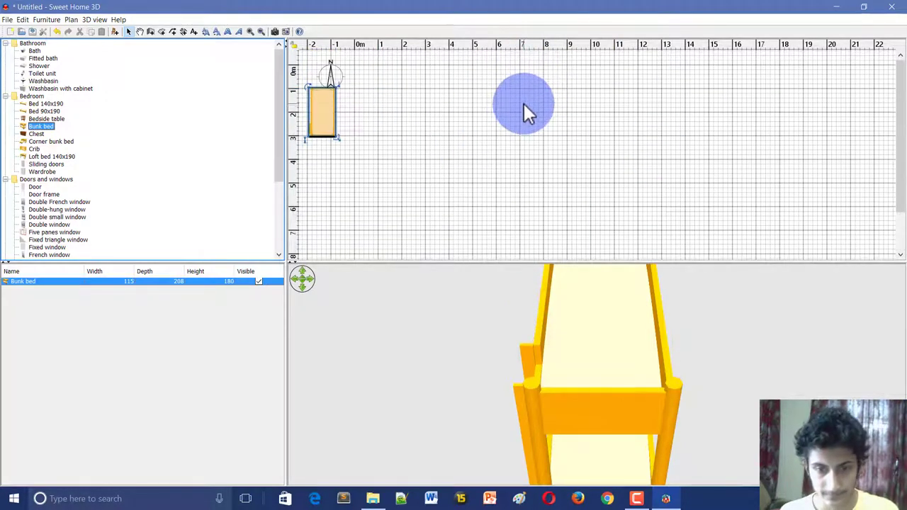
drag(367, 136, 372, 127)
Step: Undo the latest changes, including the addition of the bunk bed
key(ctrl+z)
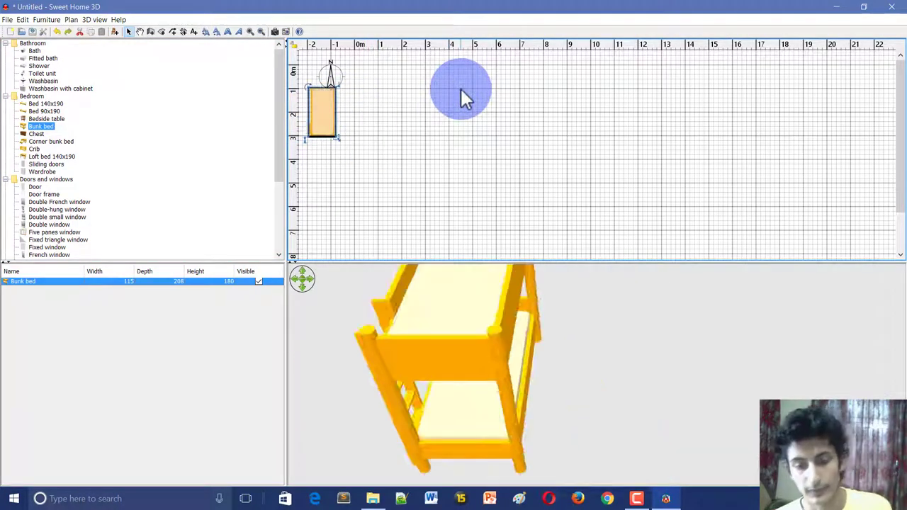
key(ctrl+z)
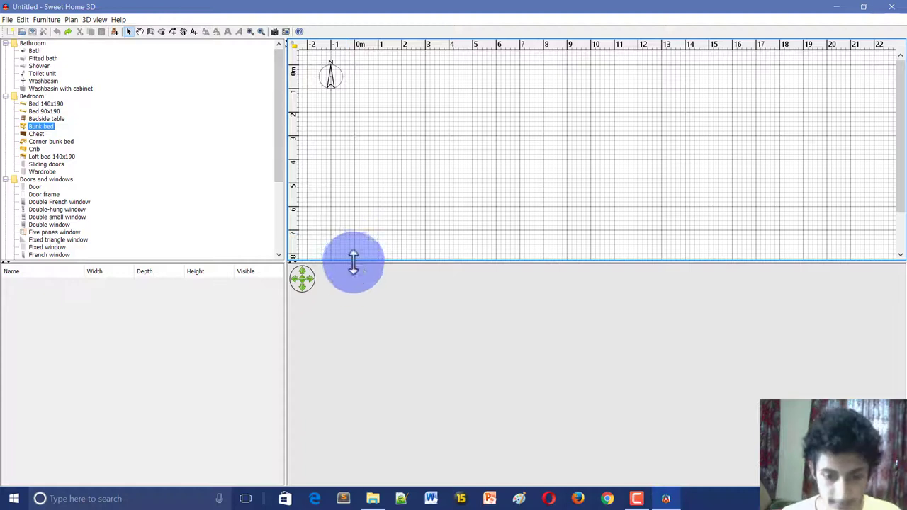
mouse_move(352, 260)
mouse_down()
mouse_move(350, 280)
mouse_move(352, 264)
mouse_up()
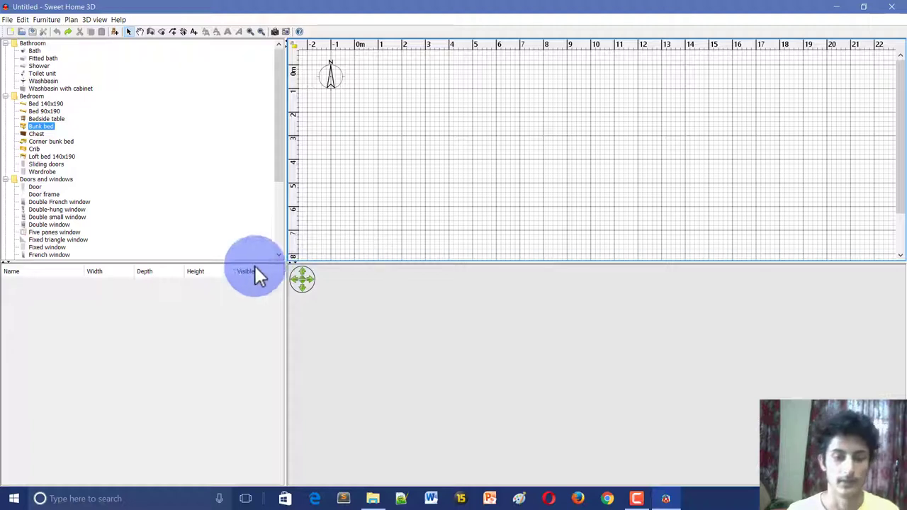
Step: Add a bedside table to the plan at about 1.5 m, 2 m, then hide it and show it again
drag(45, 119, 392, 111)
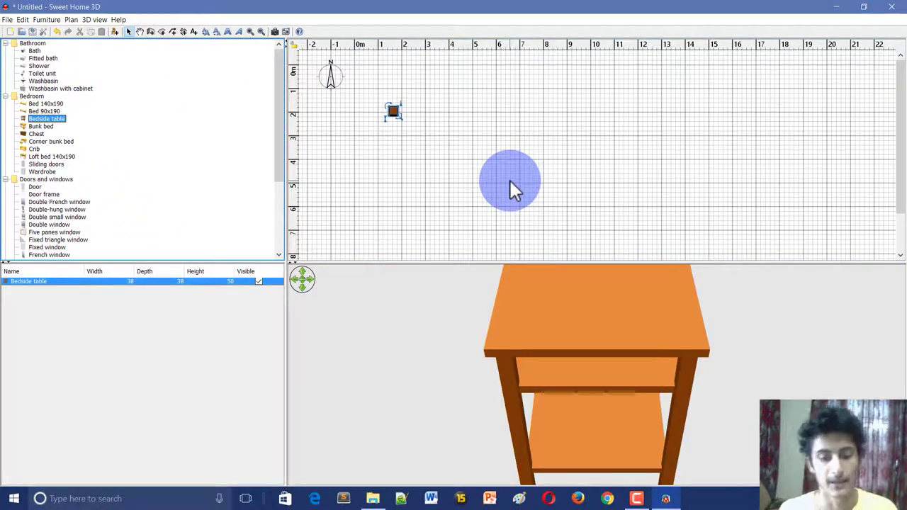
click(257, 282)
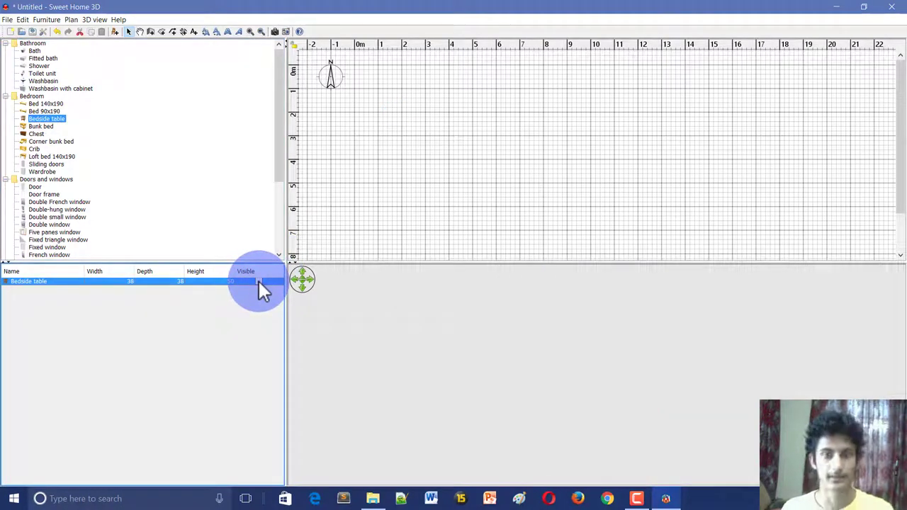
click(258, 281)
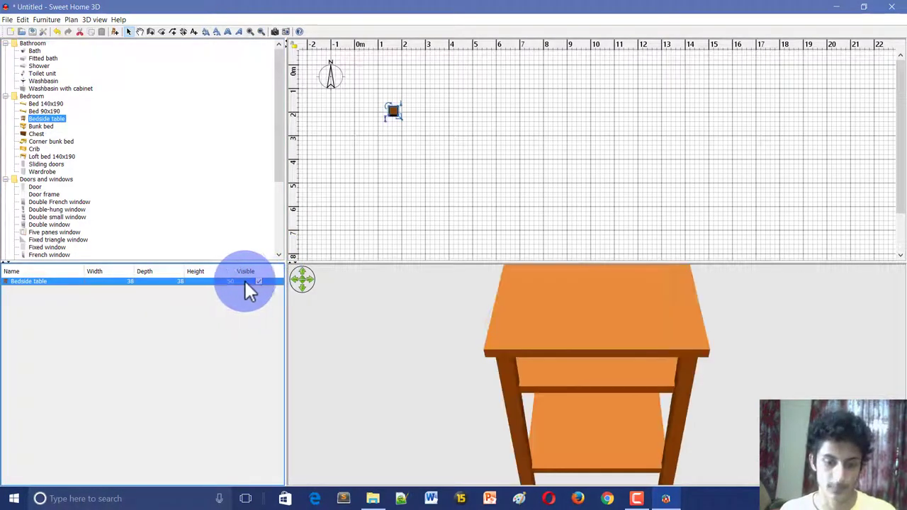
Step: Delete the bedside table from the plan
click(395, 110)
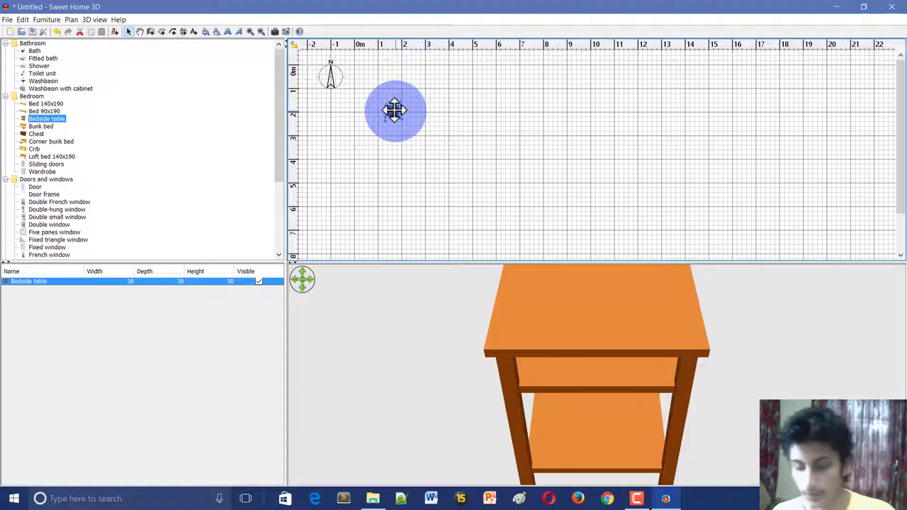
key(Delete)
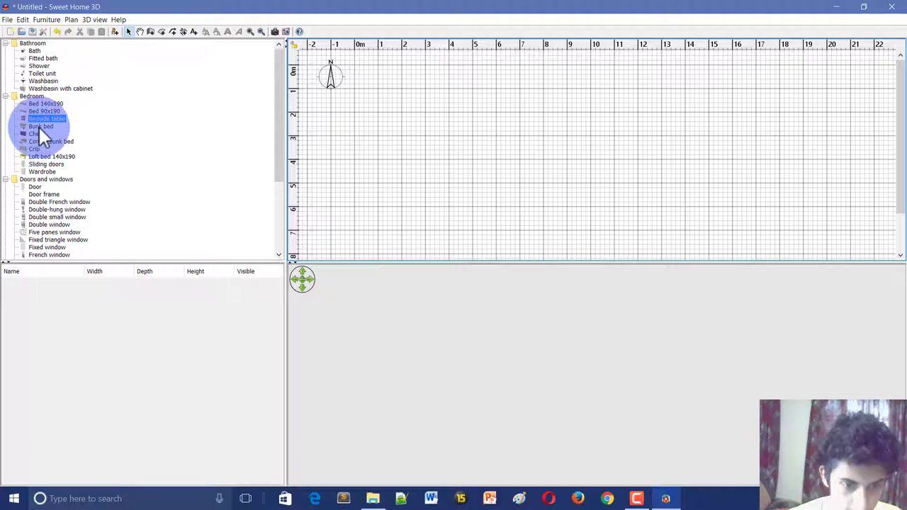
Step: Place a bunk bed on the plan with its upper-left corner at about 9.3 m, 2 m
mouse_move(40, 126)
drag(40, 126, 579, 112)
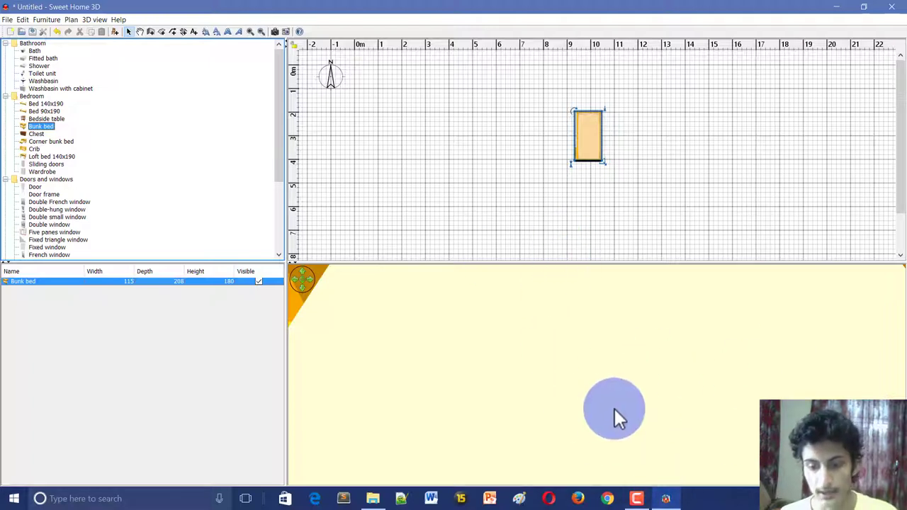
scroll(610, 398, down, 10)
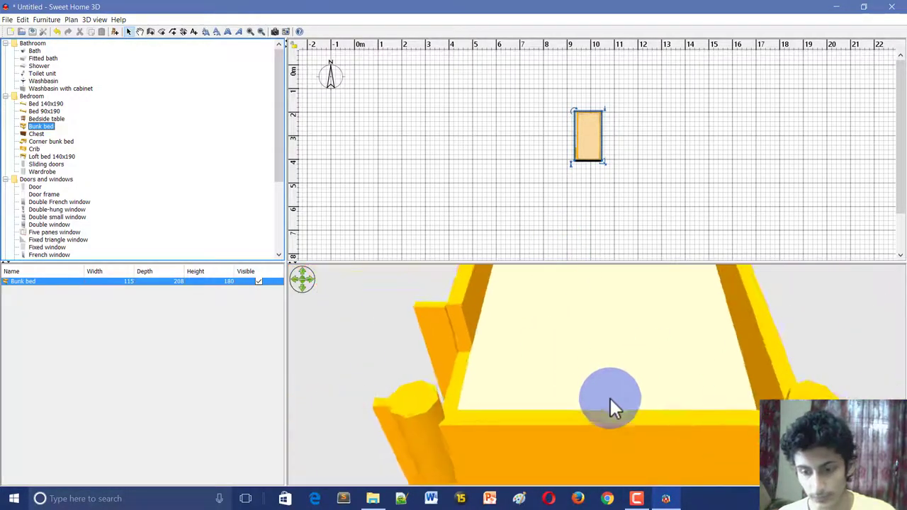
drag(581, 370, 565, 396)
scroll(51, 167, down, 2)
Step: Add a fridge from the Kitchen category to the plan, on the ladder side of the bunk bed
scroll(51, 167, down, 3)
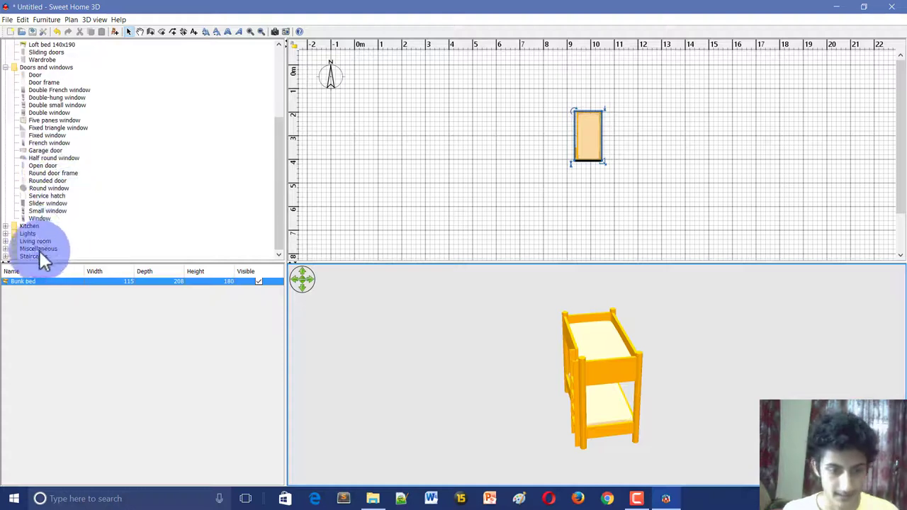
click(30, 226)
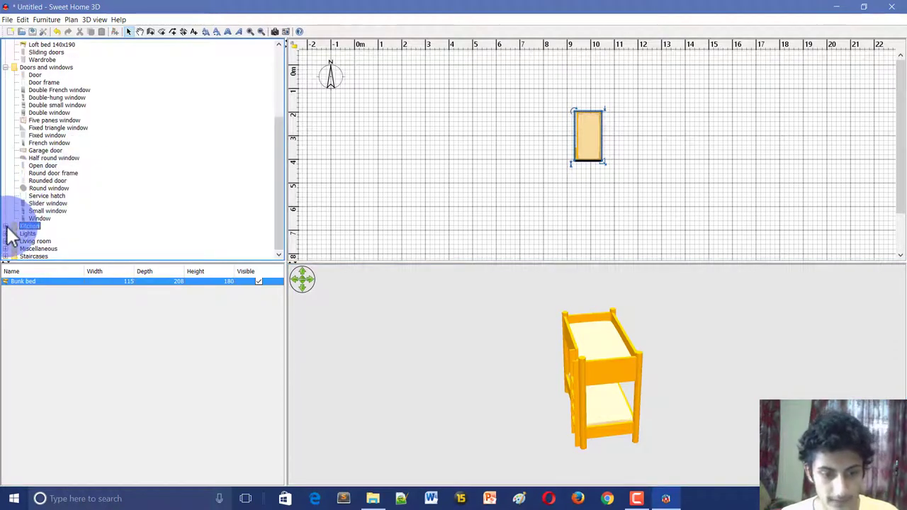
click(5, 226)
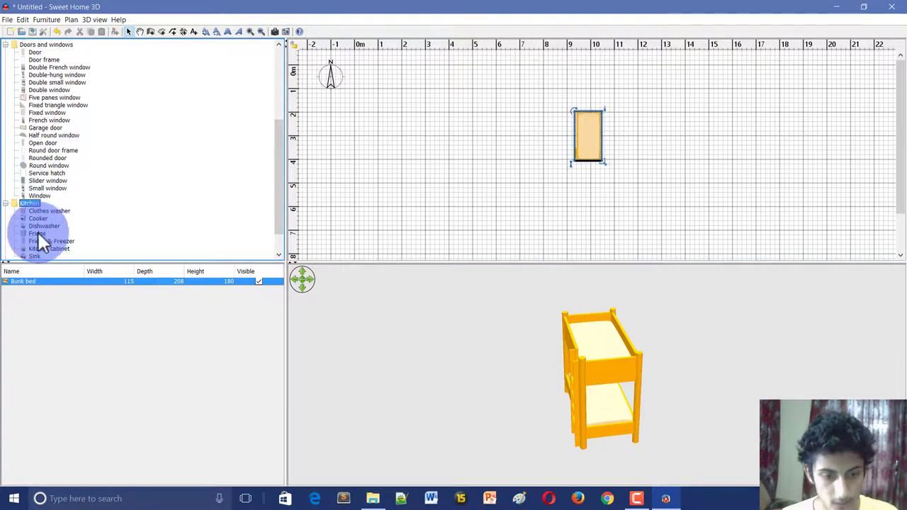
drag(37, 233, 544, 129)
click(618, 405)
drag(618, 403, 580, 347)
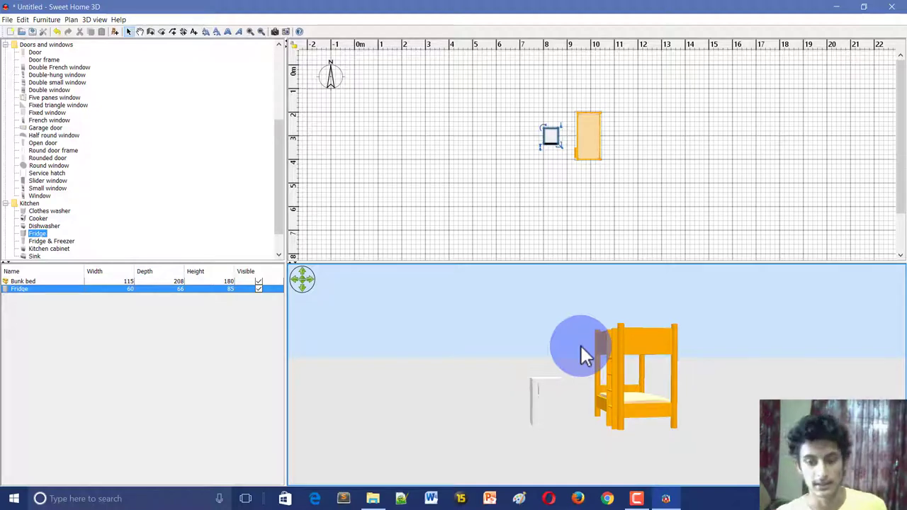
Step: Move the fridge farther from the bunk bed, with its upper-left corner at about 6.2 m, 3.2 m
ctrl+scroll(560, 132, up, 2)
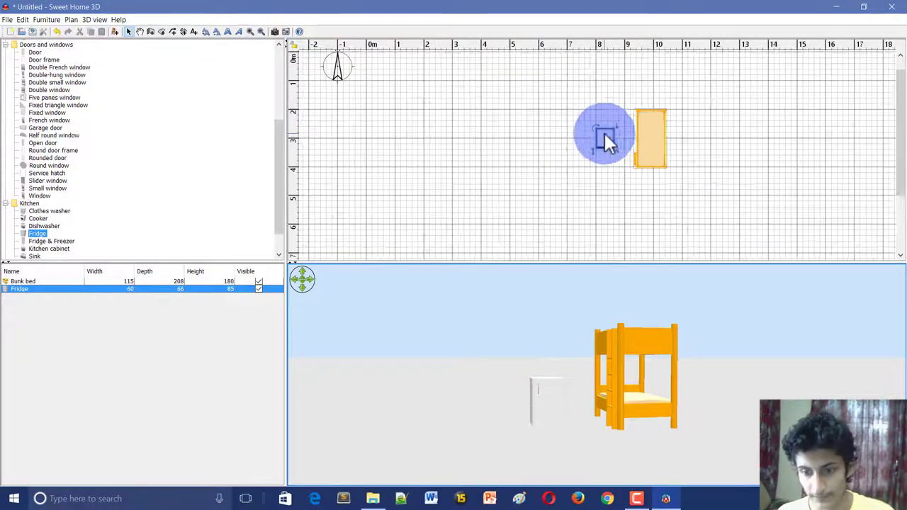
ctrl+scroll(631, 145, up, 3)
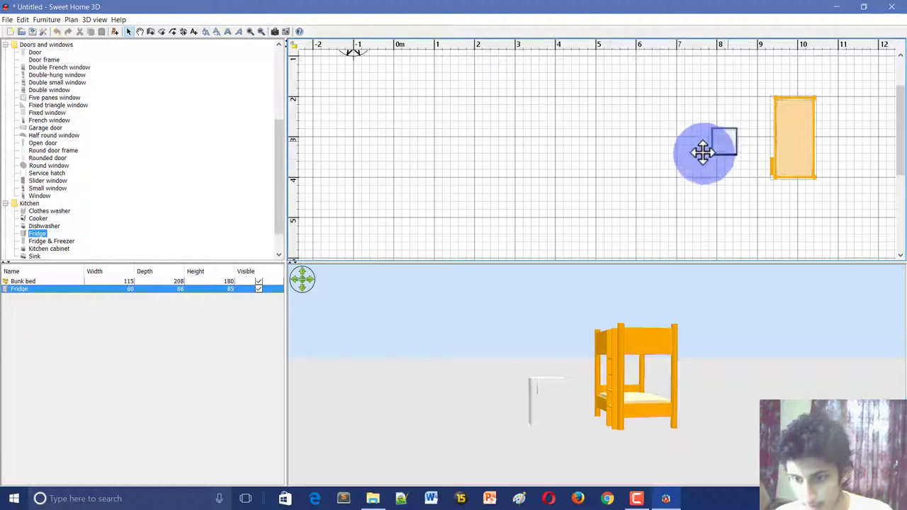
drag(702, 151, 664, 156)
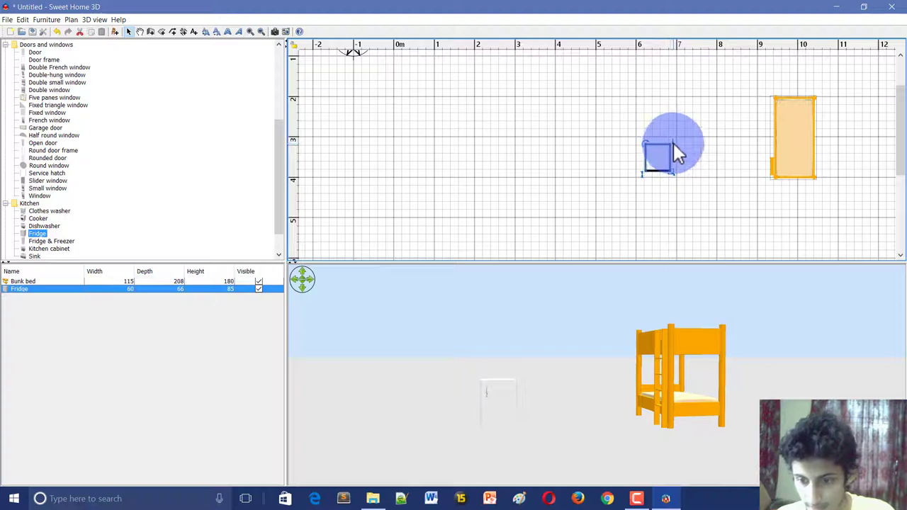
Step: Enlarge the fridge on the plan to about 76 cm wide and 84 cm deep
click(673, 141)
click(674, 147)
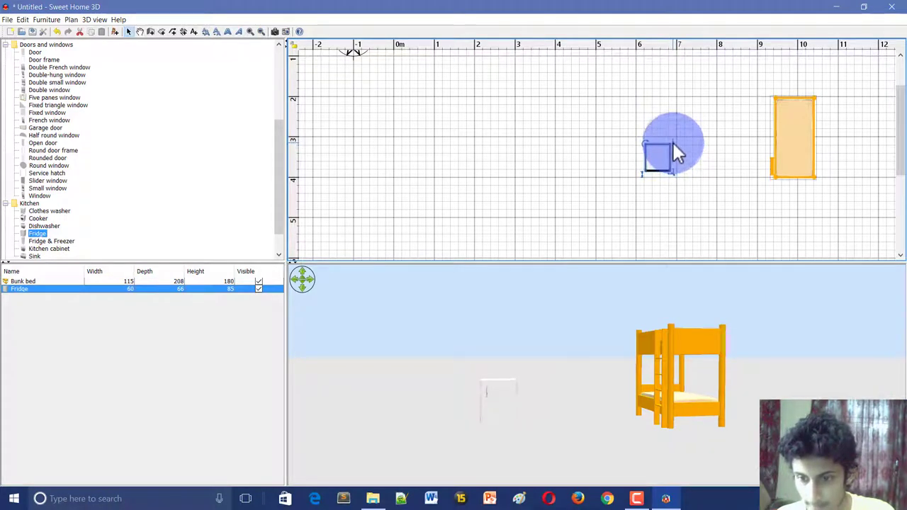
mouse_move(671, 170)
mouse_down()
mouse_move(693, 211)
mouse_move(664, 158)
mouse_move(682, 192)
mouse_move(670, 170)
mouse_move(675, 179)
mouse_up()
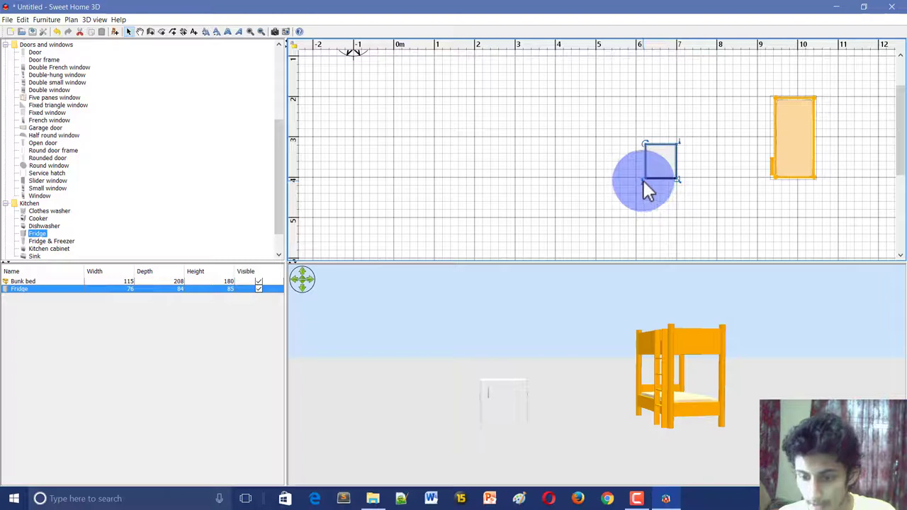
Step: Increase the fridge's height to about 92 cm
click(643, 181)
click(646, 176)
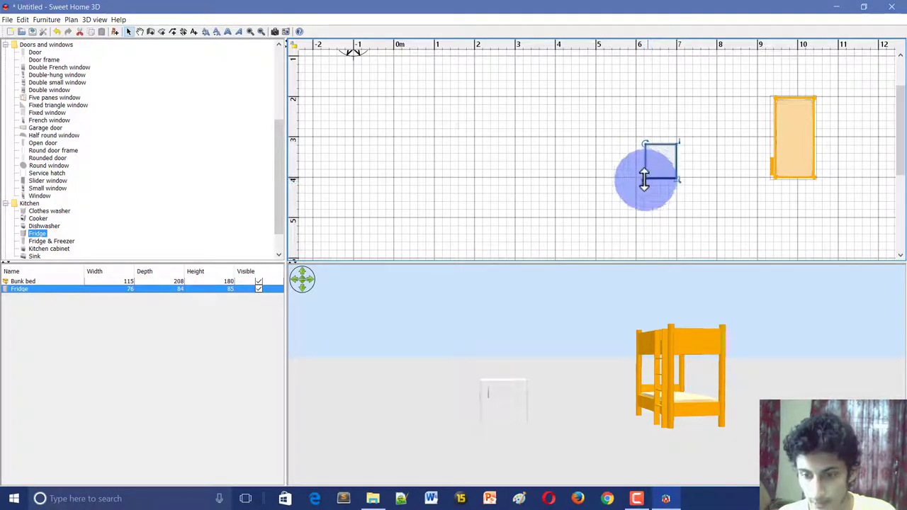
drag(644, 178, 641, 142)
drag(639, 173, 644, 177)
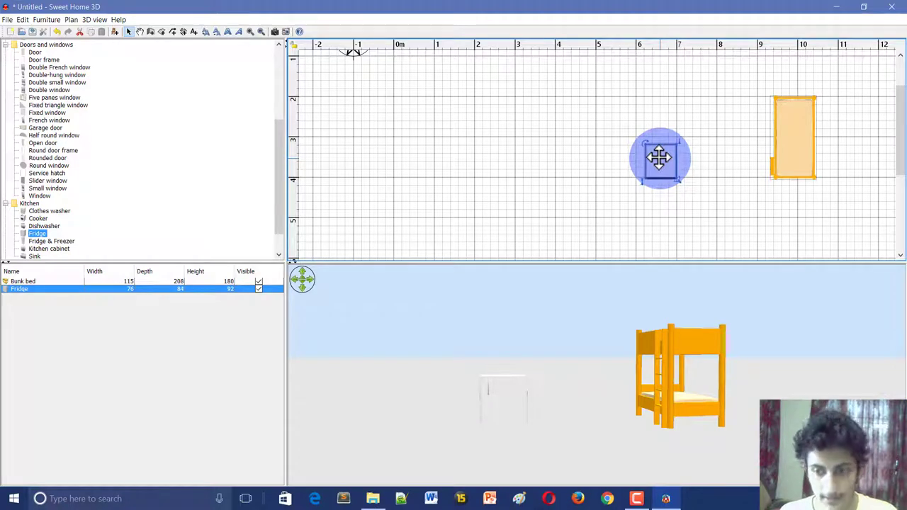
Step: Modify the compass so its north direction is 17°
right_click(661, 160)
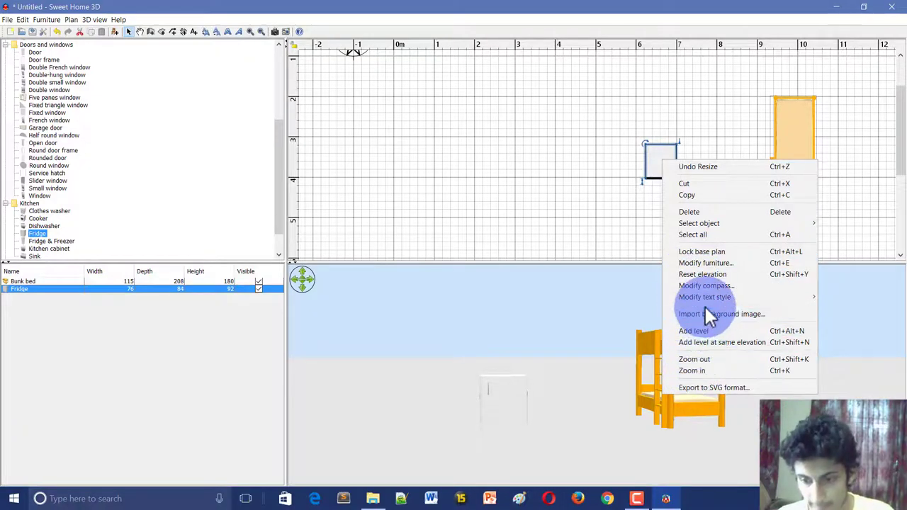
mouse_move(707, 301)
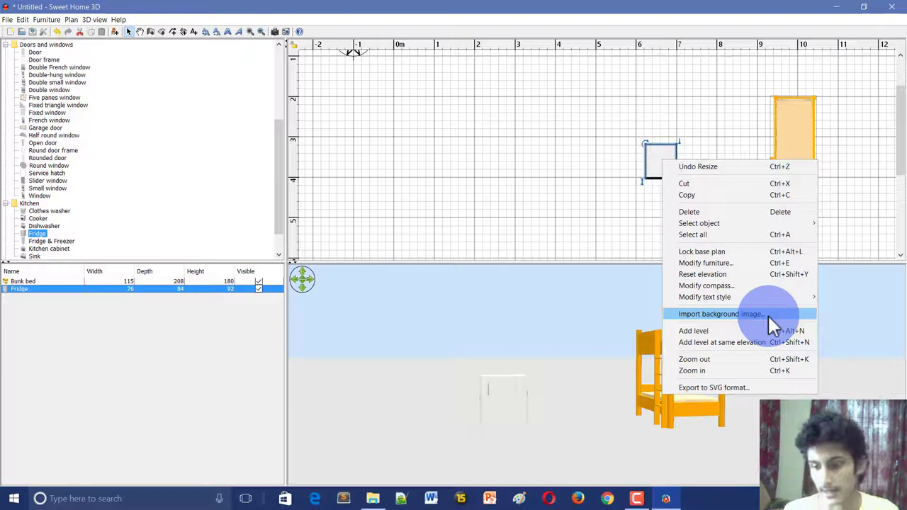
click(758, 285)
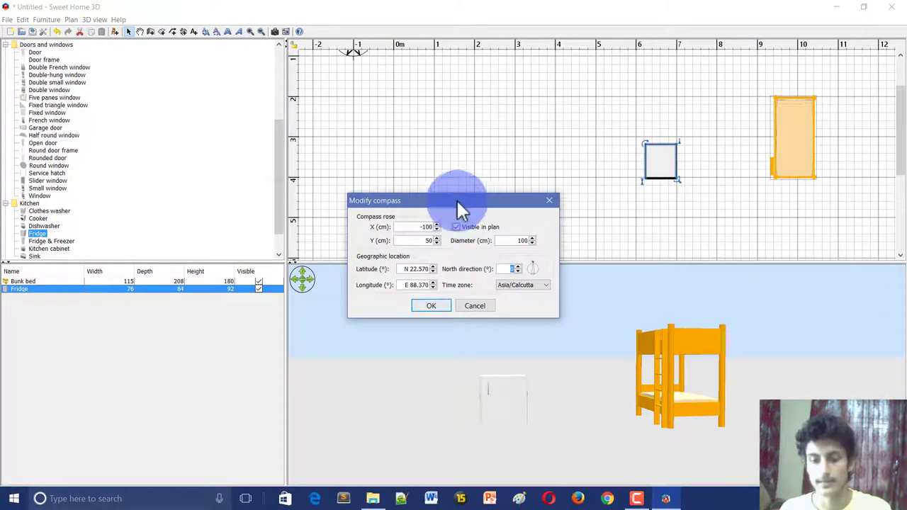
drag(457, 201, 363, 175)
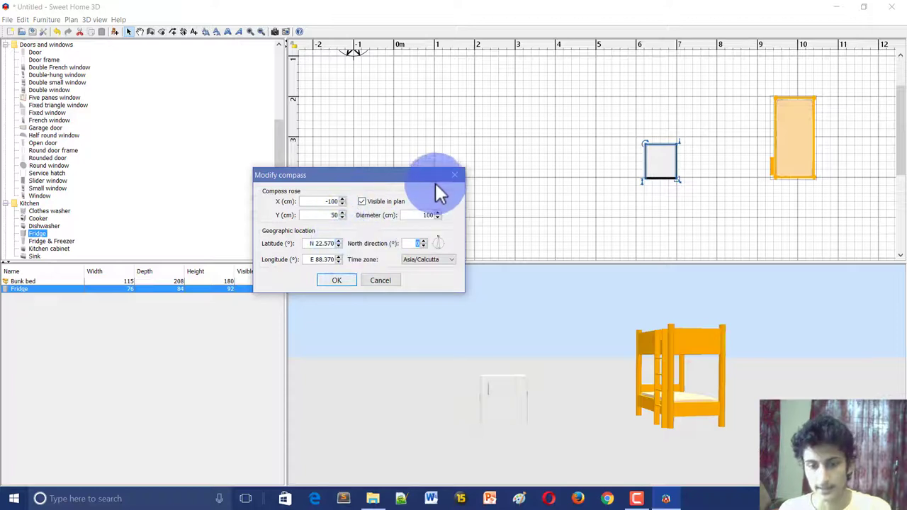
click(440, 243)
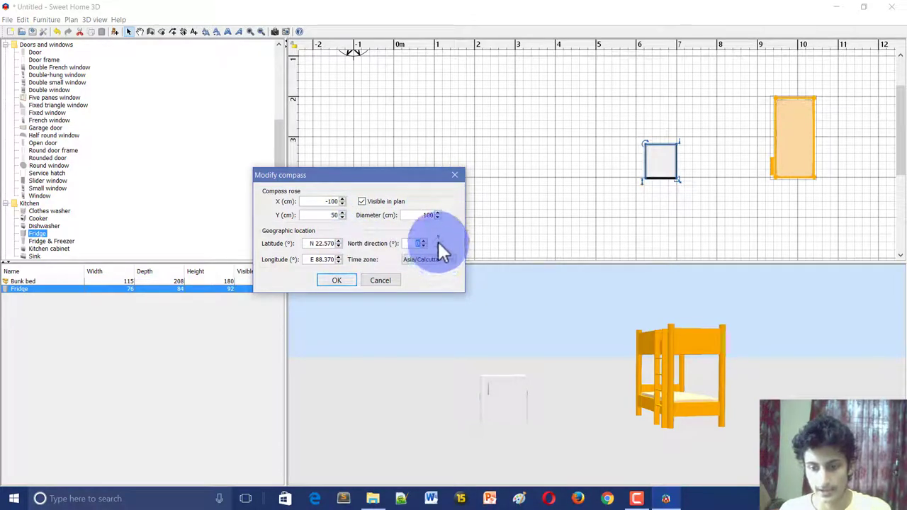
double_click(417, 243)
text(17)
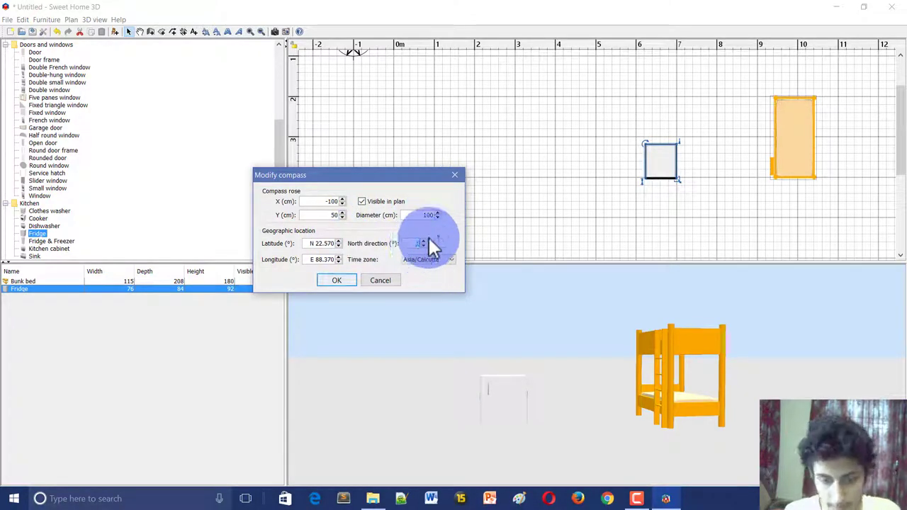
click(477, 413)
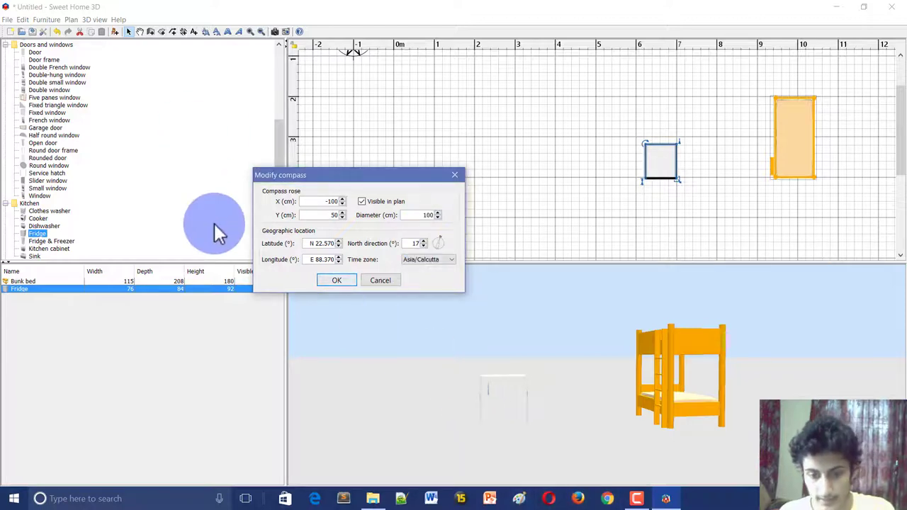
click(335, 279)
scroll(432, 127, up, 3)
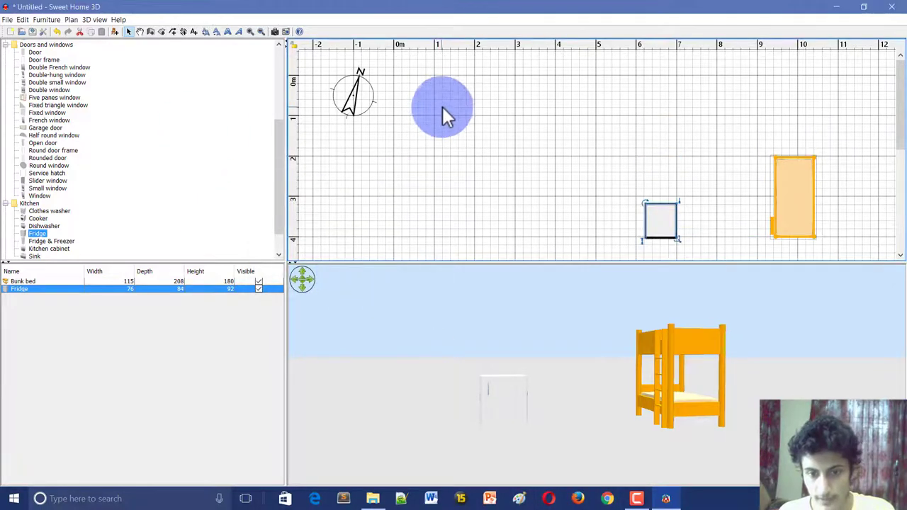
Step: Apply the Floor - Grass texture to the fridge through its furniture properties
scroll(597, 188, down, 6)
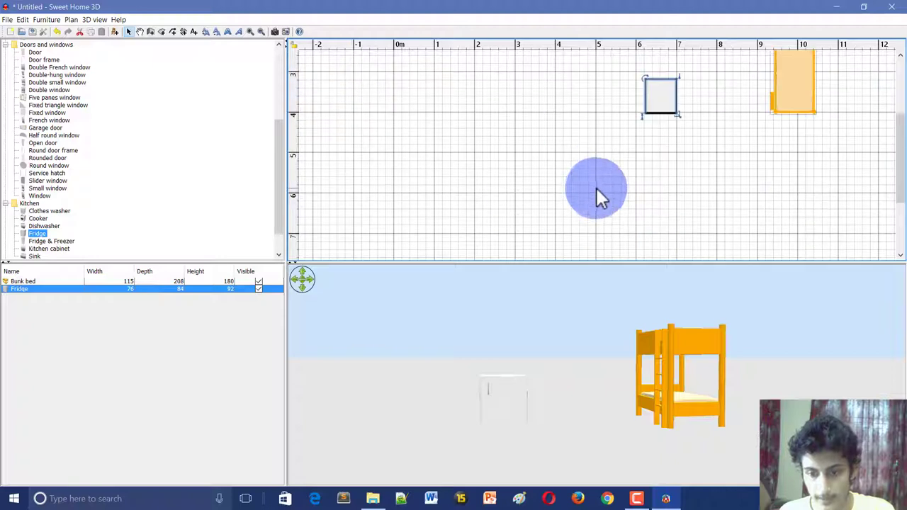
right_click(667, 99)
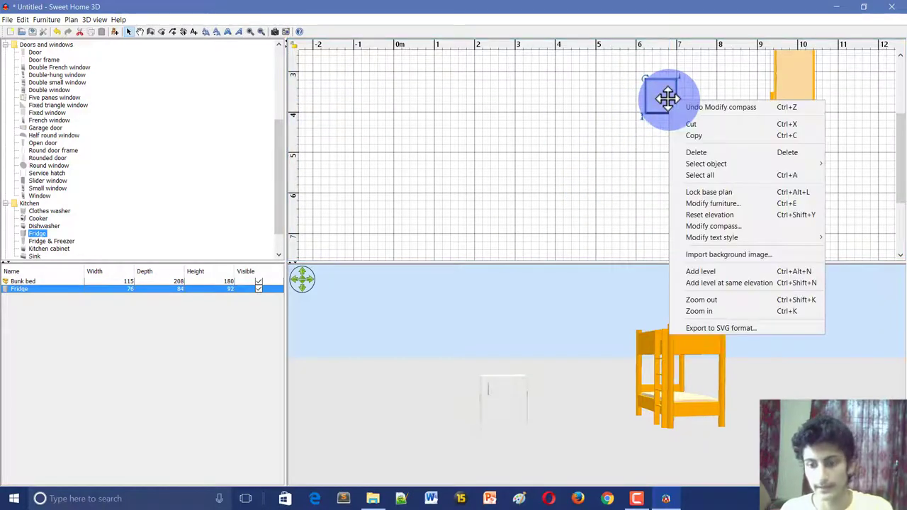
click(702, 204)
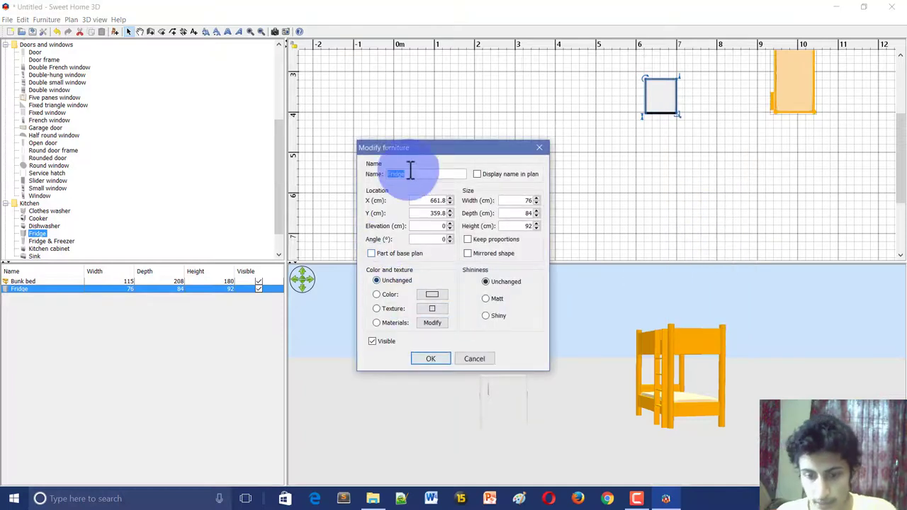
drag(418, 146, 338, 123)
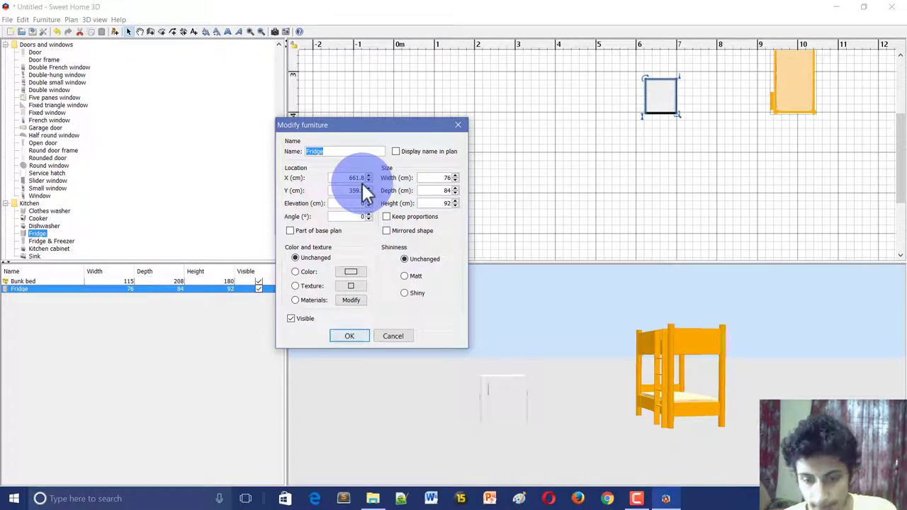
click(352, 286)
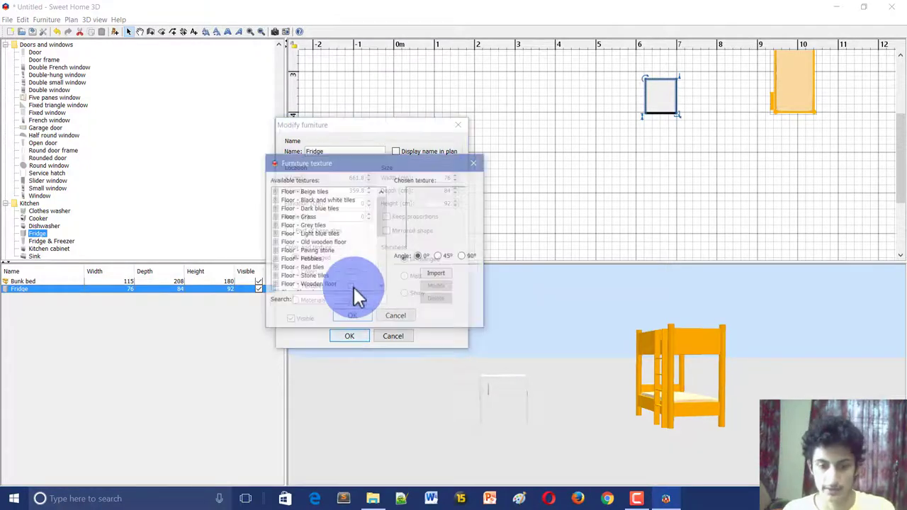
click(310, 216)
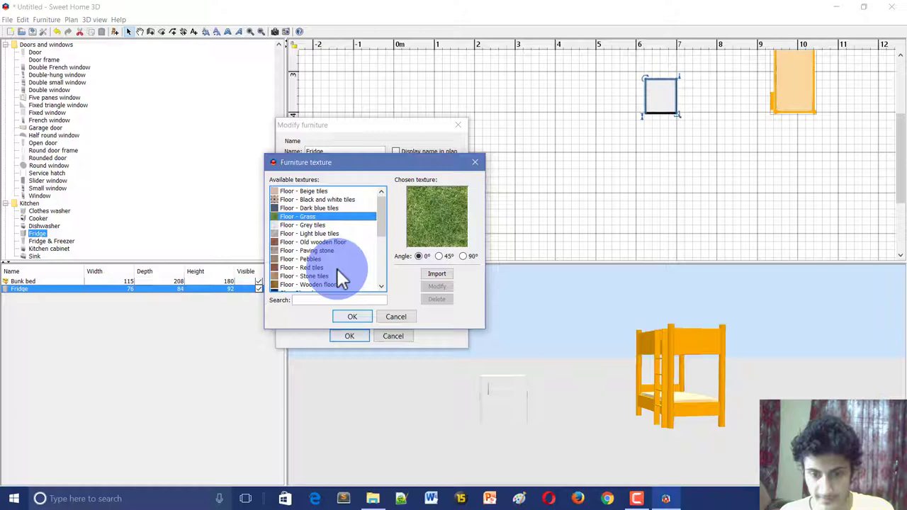
click(351, 318)
click(348, 336)
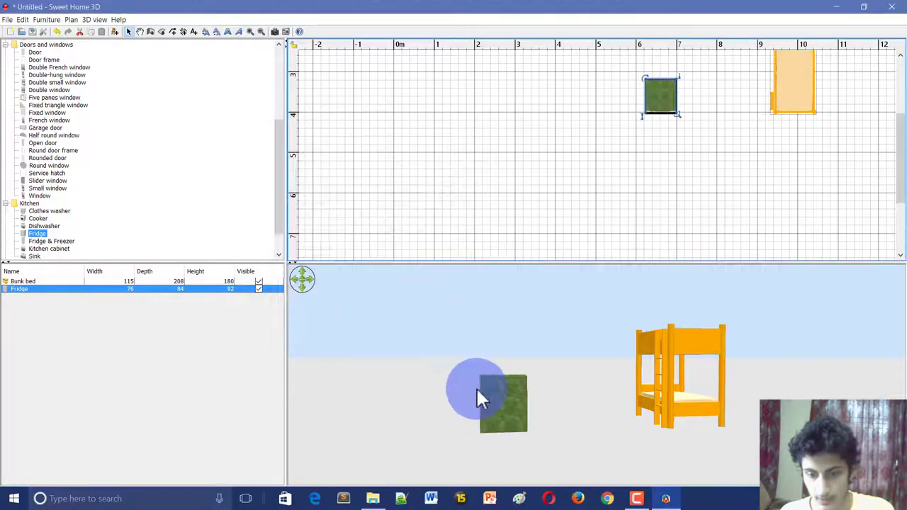
Step: Move the fridge beside the bunk bed, with its upper-left corner at about 8 m, 2.8 m on the plan
drag(575, 379, 643, 253)
scroll(646, 141, up, 3)
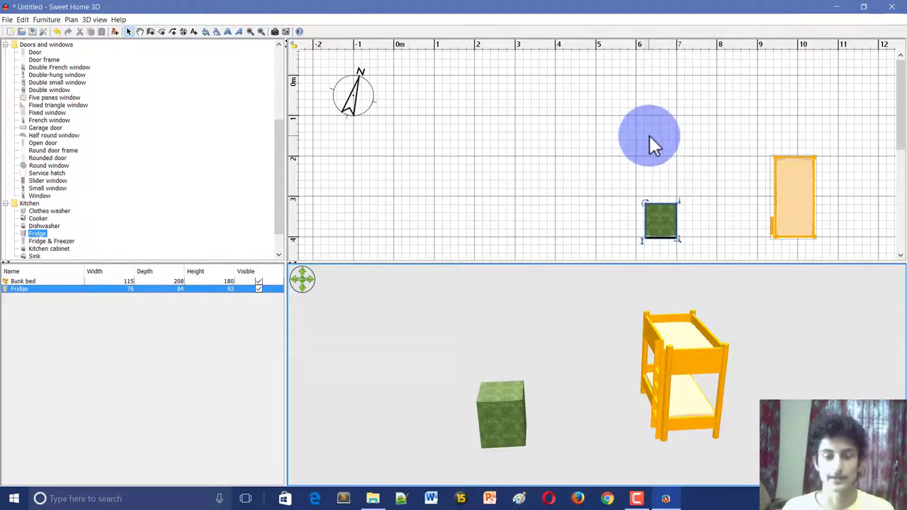
drag(652, 299, 552, 176)
ctrl+scroll(639, 195, down, 2)
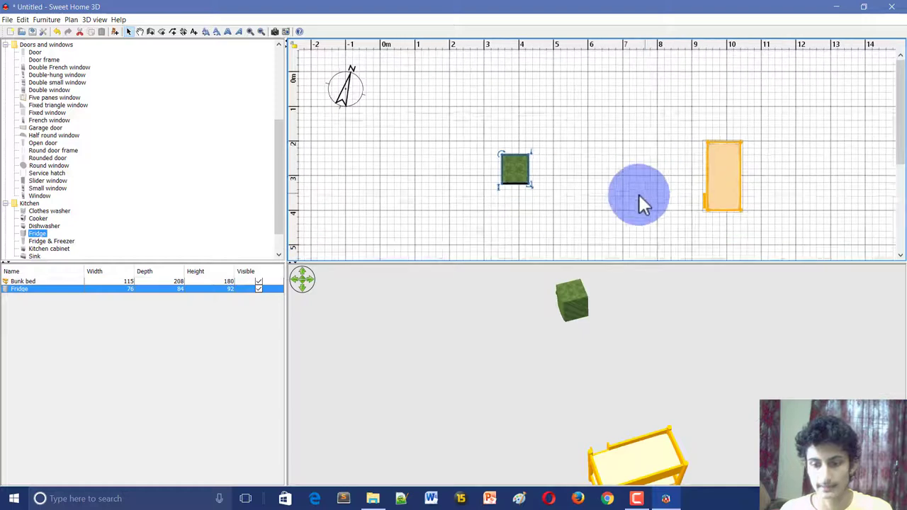
ctrl+scroll(553, 186, down, 2)
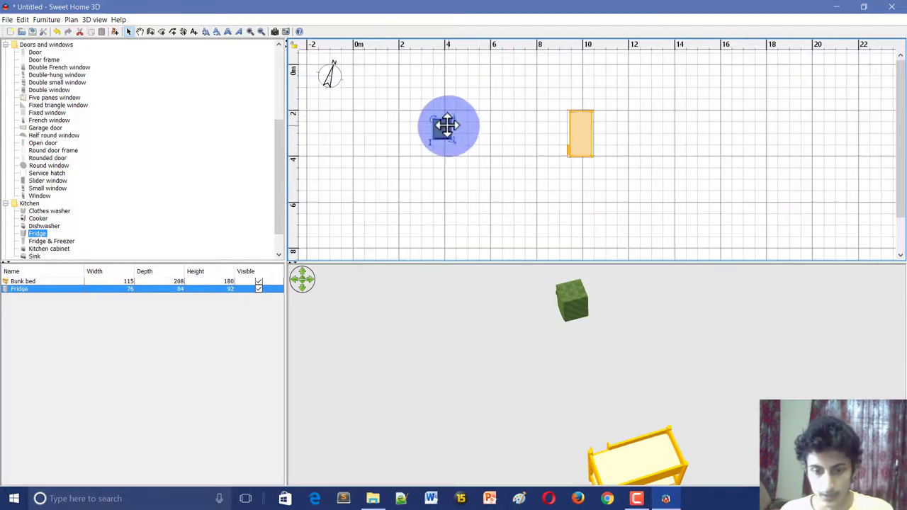
drag(449, 127, 547, 139)
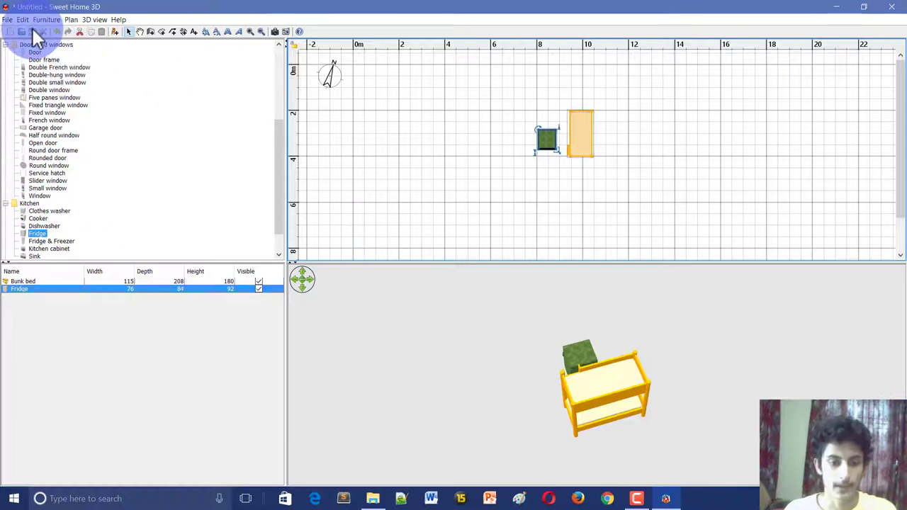
Step: Draw two connected walls behind the furniture, a short one about 1 m long and a perpendicular one about 6 m long
click(150, 31)
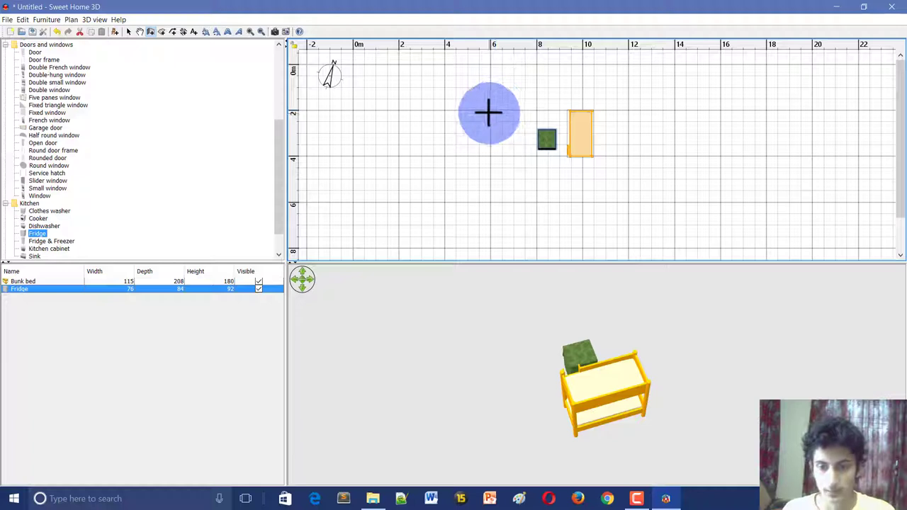
click(490, 111)
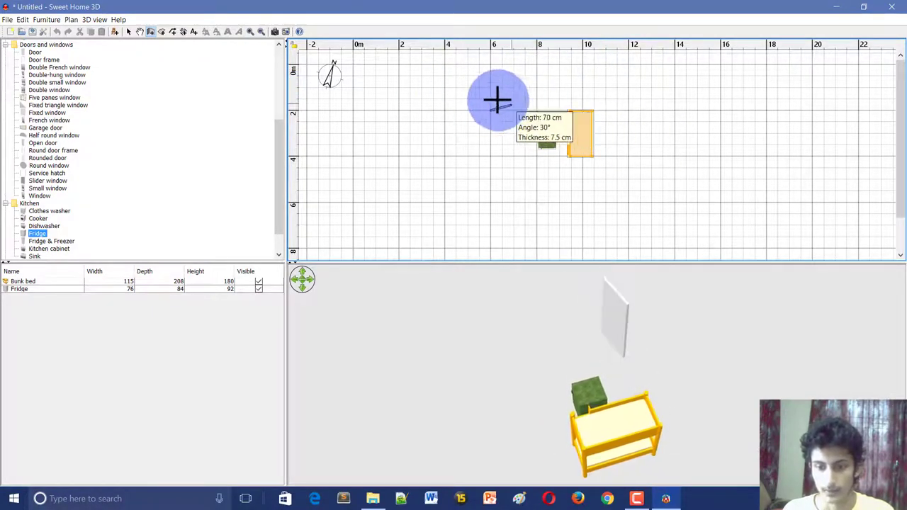
click(522, 86)
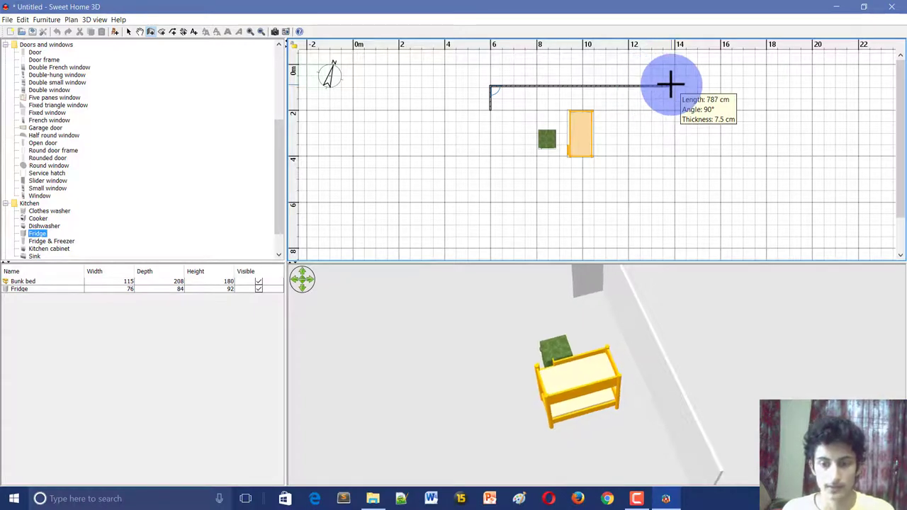
click(629, 86)
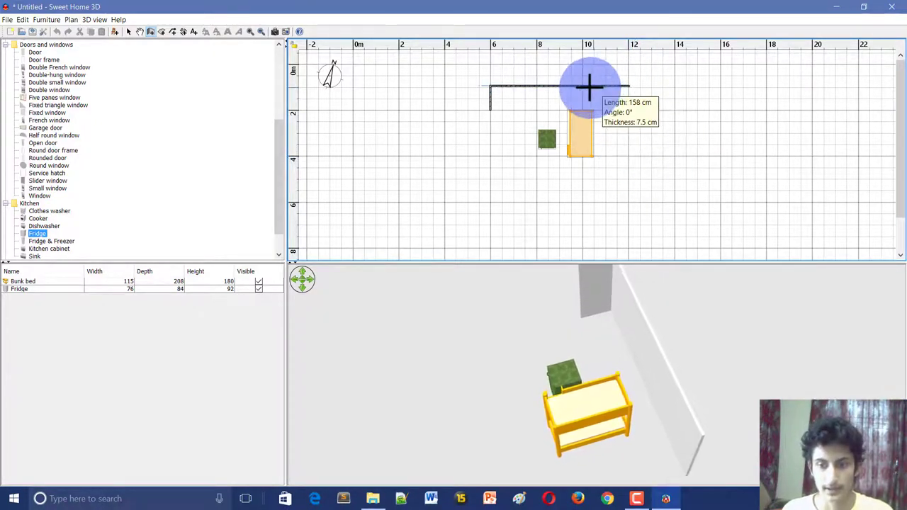
right_click(639, 73)
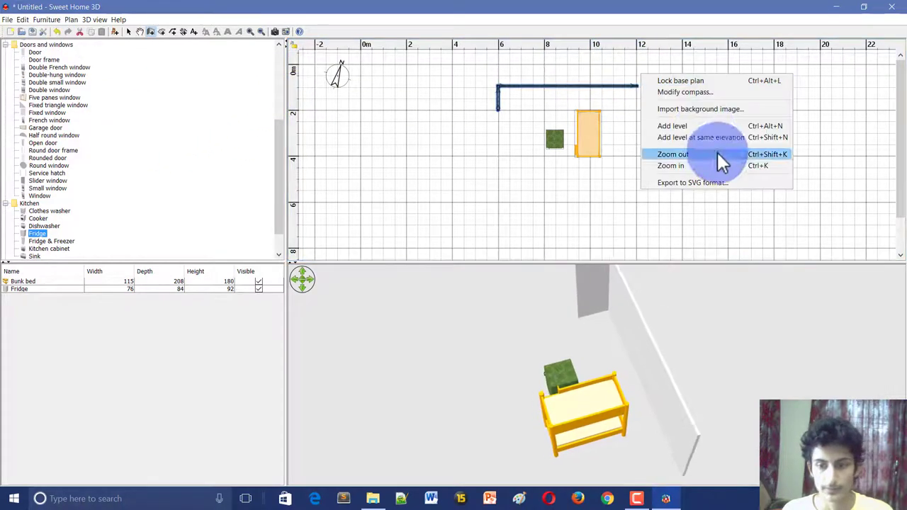
click(602, 122)
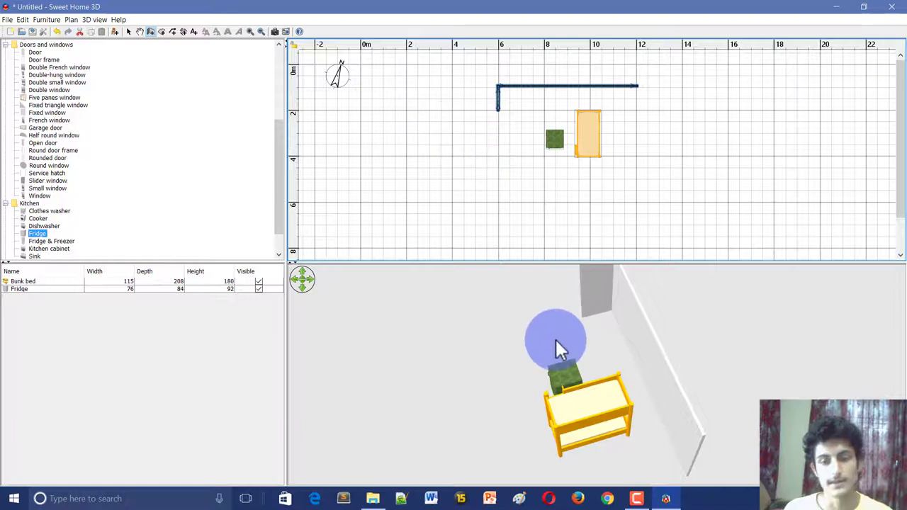
Step: Apply the Floor - Paving stone texture to the left side of the two walls and view it in 3D
scroll(555, 340, down, 1)
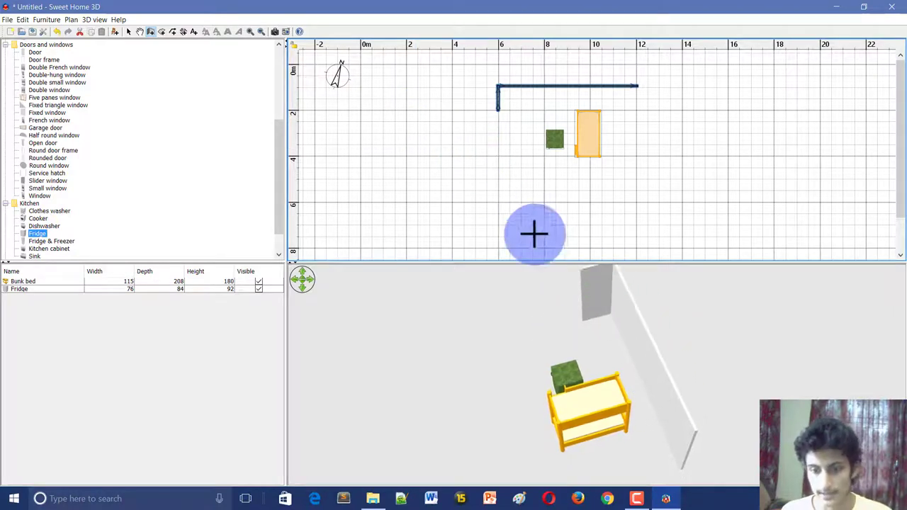
click(530, 86)
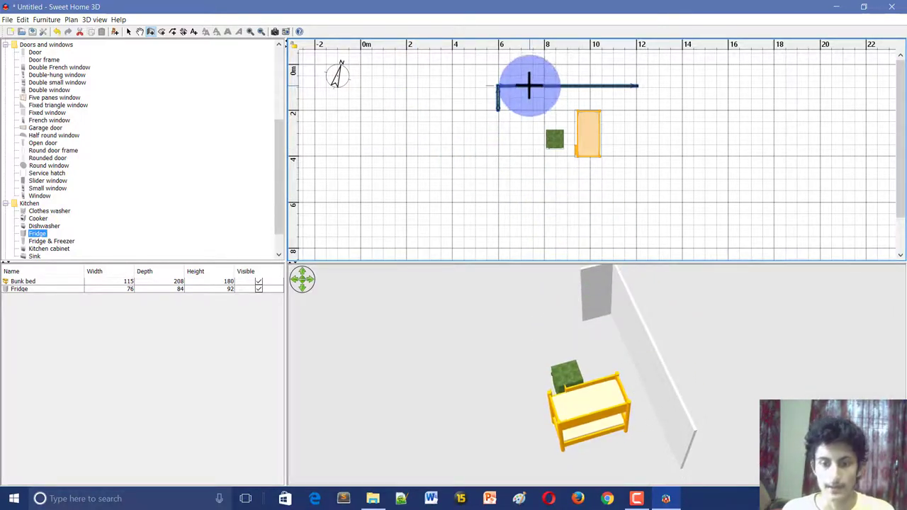
right_click(543, 87)
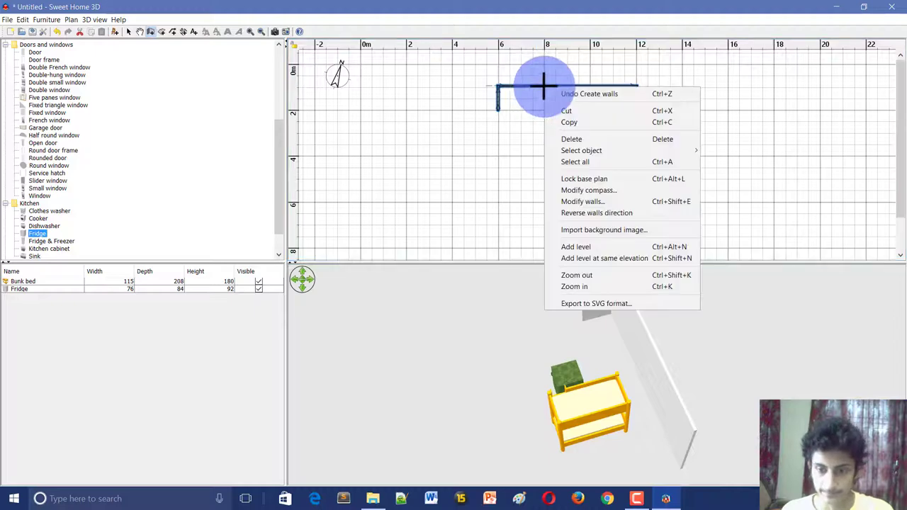
click(634, 202)
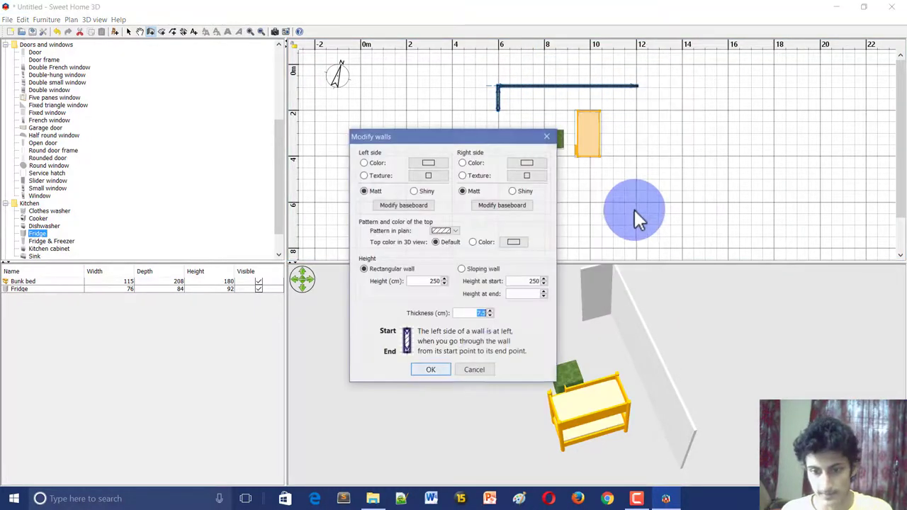
click(451, 231)
click(453, 248)
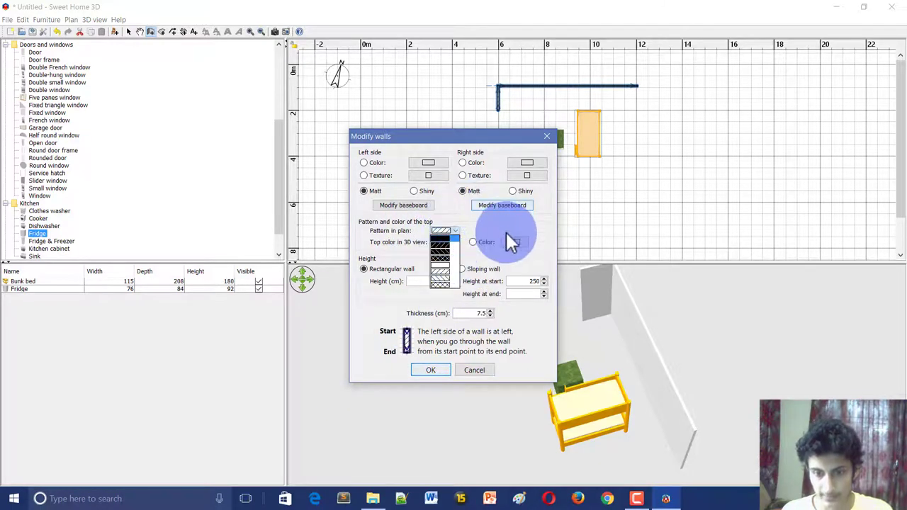
click(428, 175)
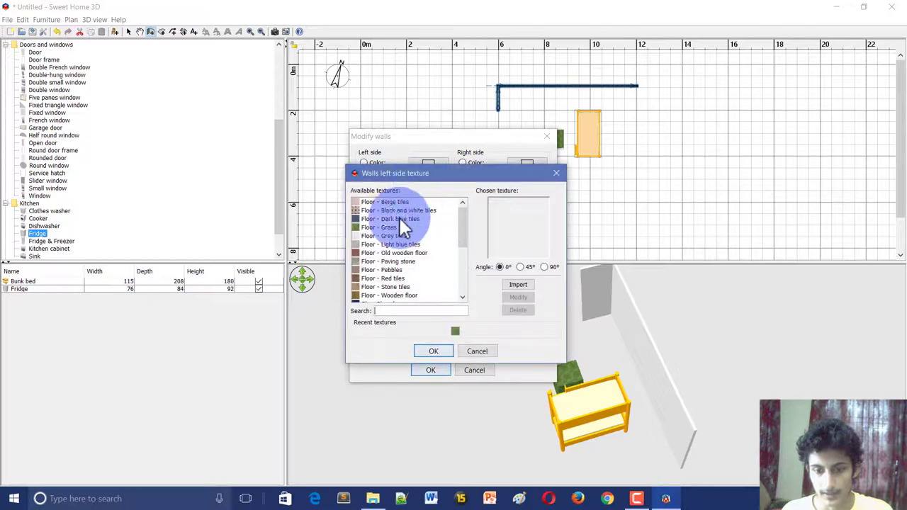
click(386, 253)
click(381, 235)
click(388, 253)
click(387, 261)
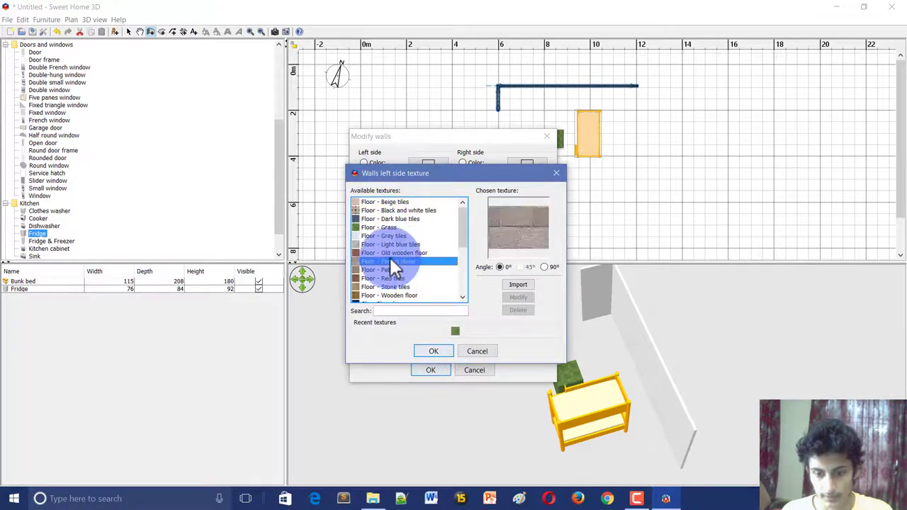
click(433, 351)
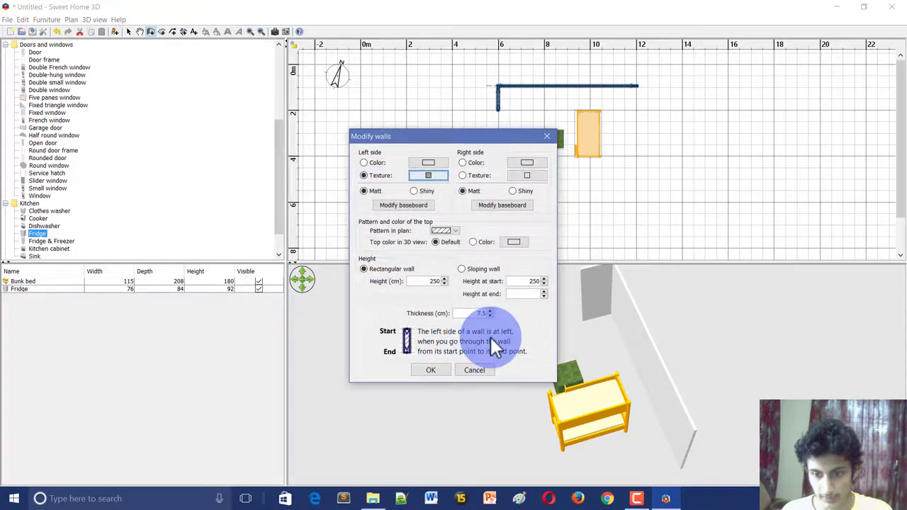
click(432, 370)
drag(662, 369, 729, 435)
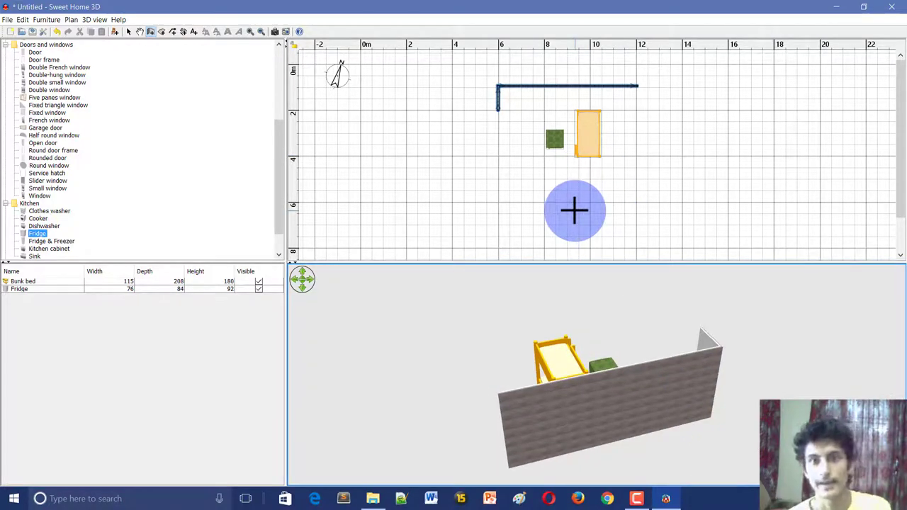
Step: Return to object selection and select the fridge and the bunk bed together on the plan
click(600, 157)
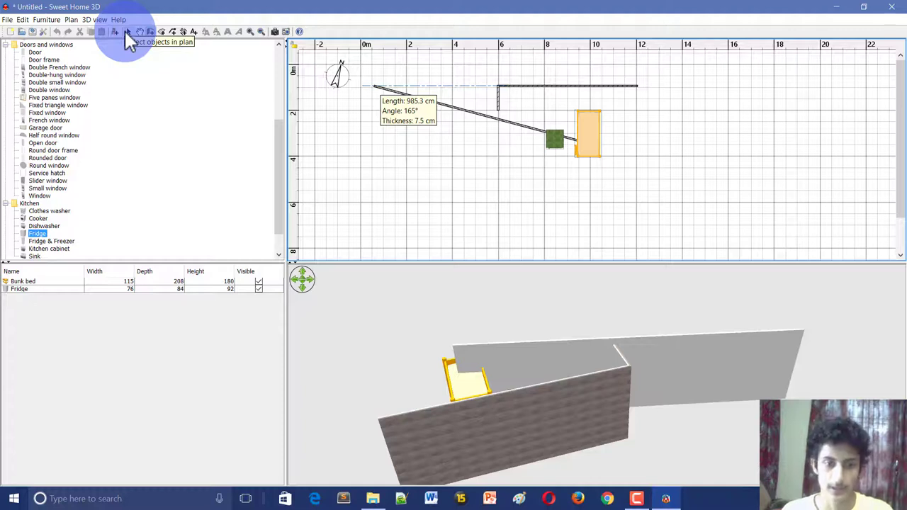
click(125, 31)
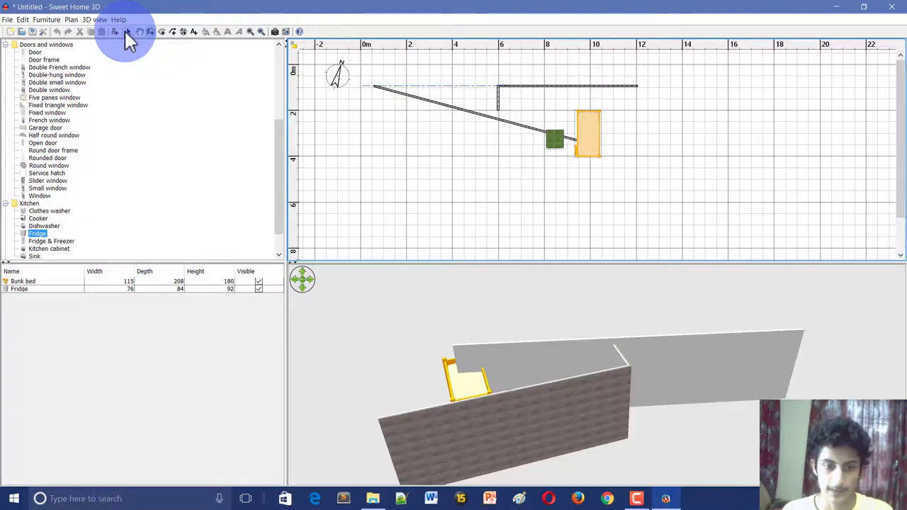
click(588, 129)
click(554, 139)
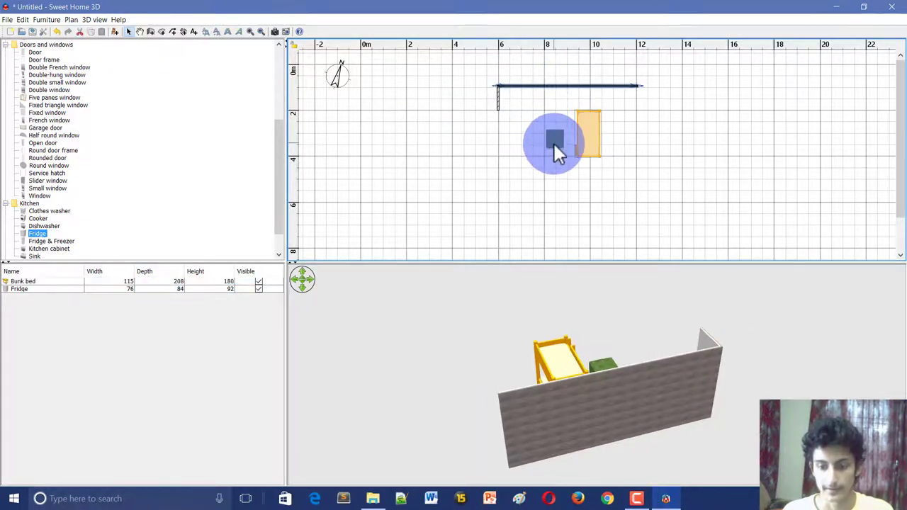
click(580, 126)
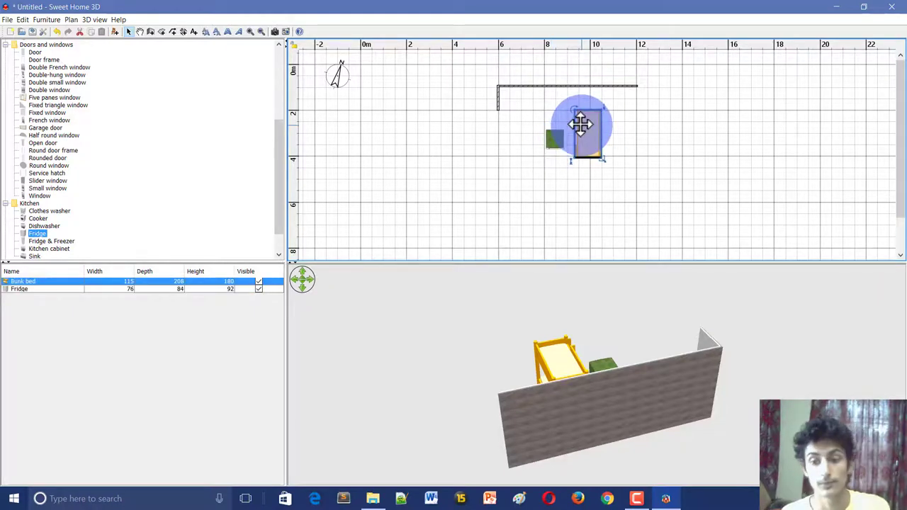
click(553, 141)
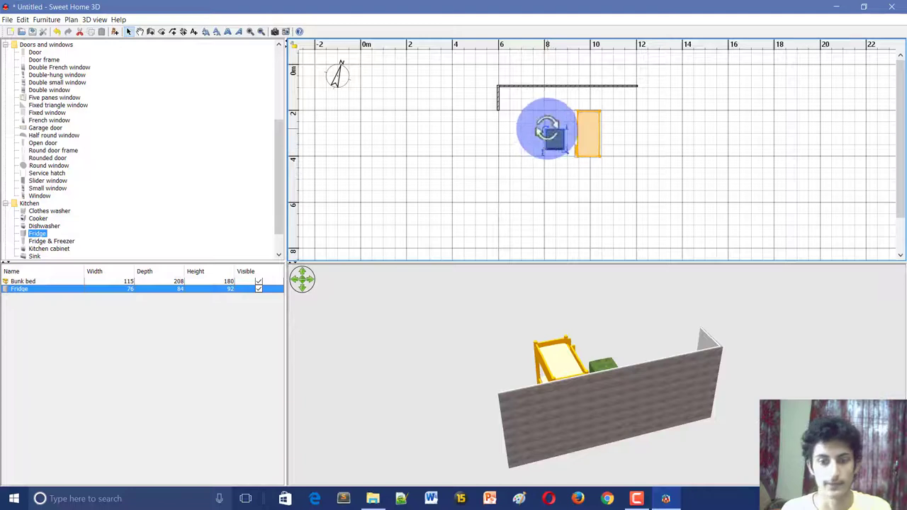
shift+click(583, 142)
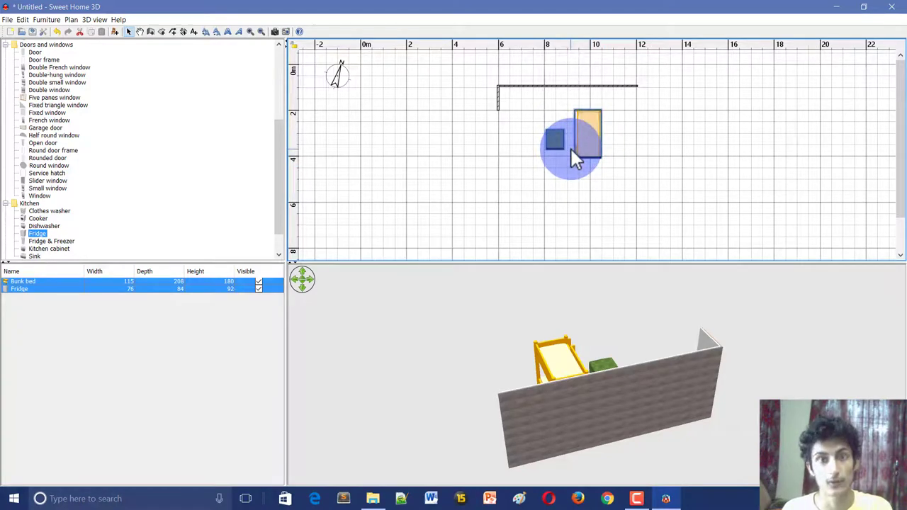
Step: Duplicate the fridge at its current spot on the plan and select the bunk bed
shift+click(552, 139)
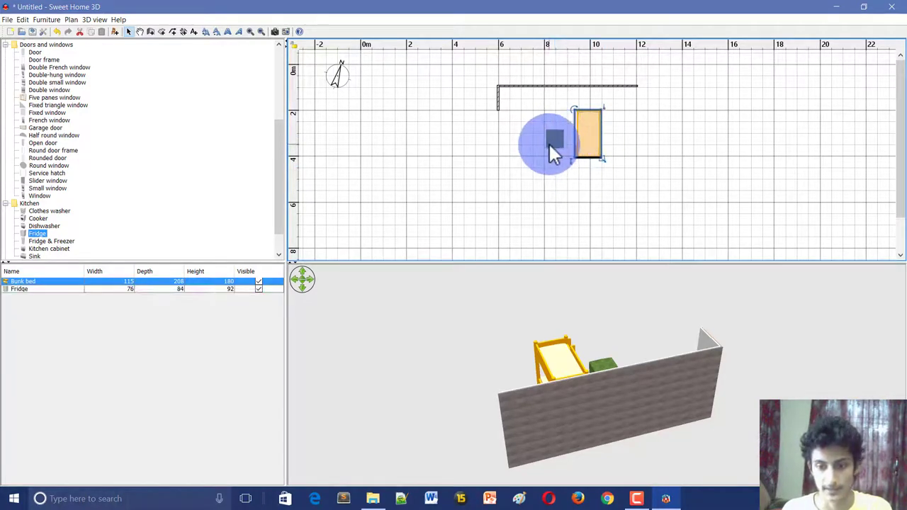
mouse_move(550, 144)
mouse_down()
mouse_move(593, 135)
mouse_move(560, 138)
mouse_up()
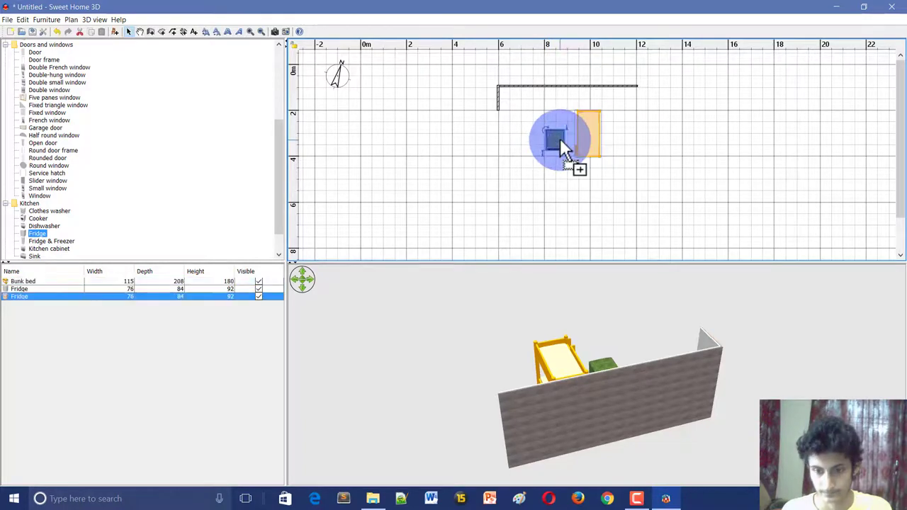
click(583, 117)
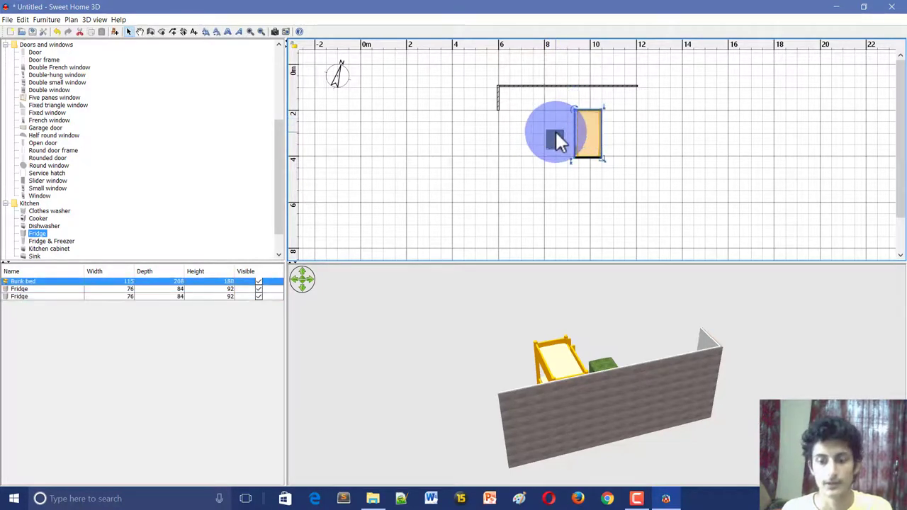
Step: Add the fridge and the long wall to the bunk bed selection, drop the bed from it, and reselect the bed and fridge individually
shift+click(557, 139)
shift+click(554, 86)
shift+click(583, 125)
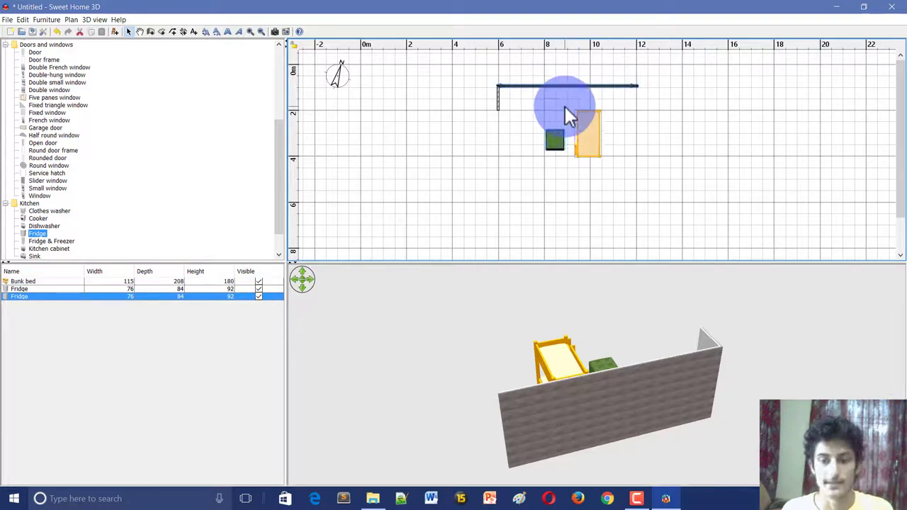
click(581, 131)
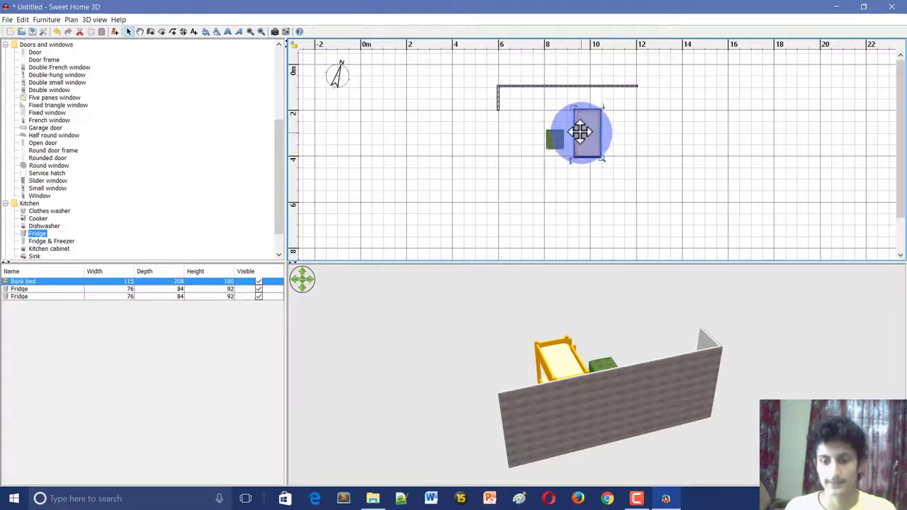
click(557, 138)
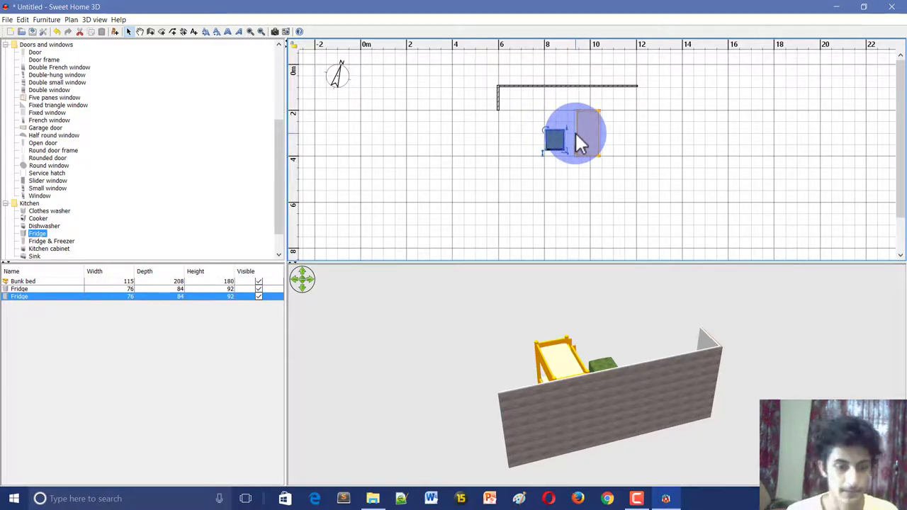
Step: Browse the furniture catalog and expand the Lights category to examine its items
scroll(153, 186, down, 1)
scroll(153, 186, up, 6)
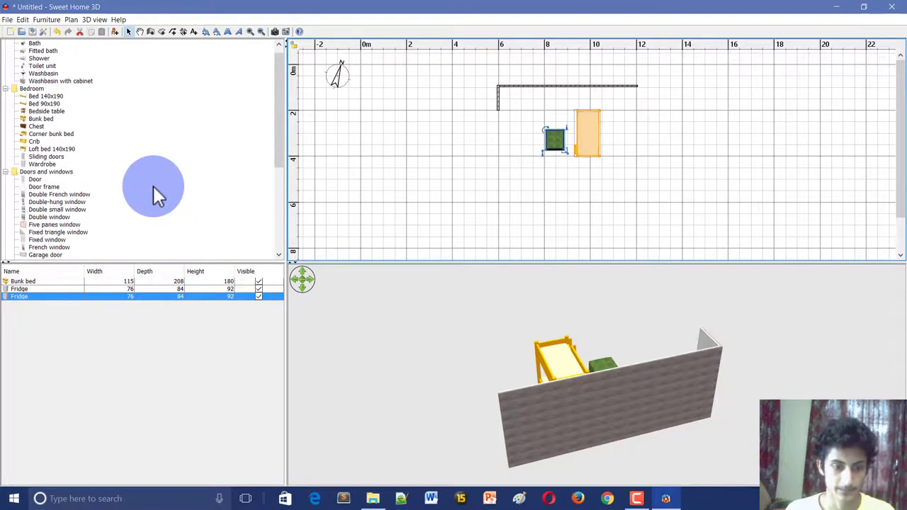
scroll(53, 239, down, 7)
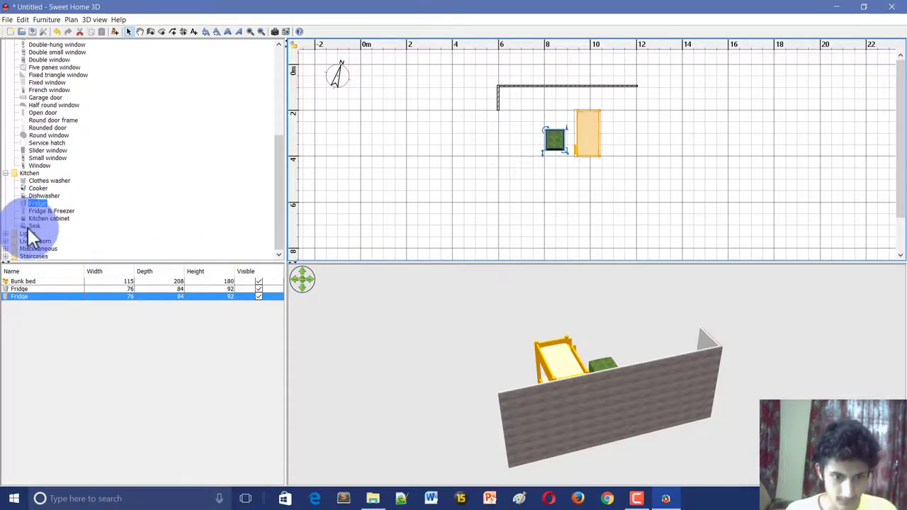
scroll(36, 226, up, 10)
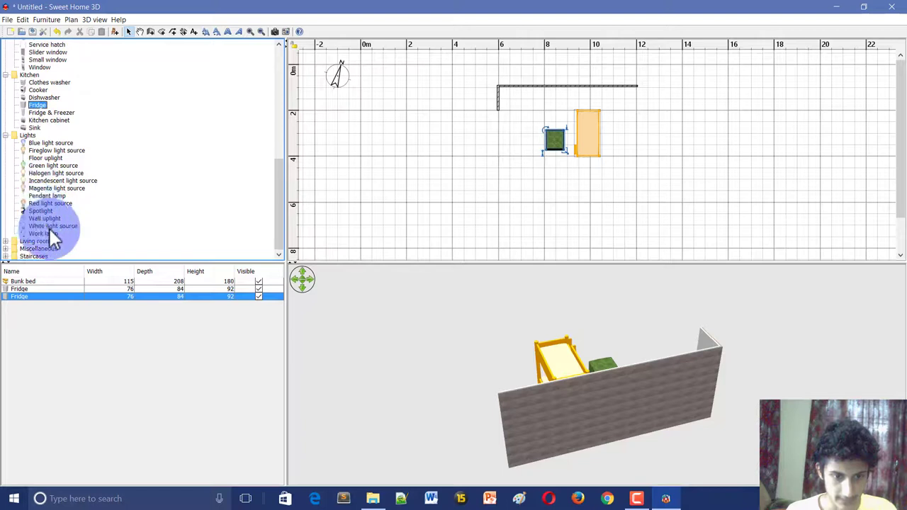
scroll(60, 145, down, 5)
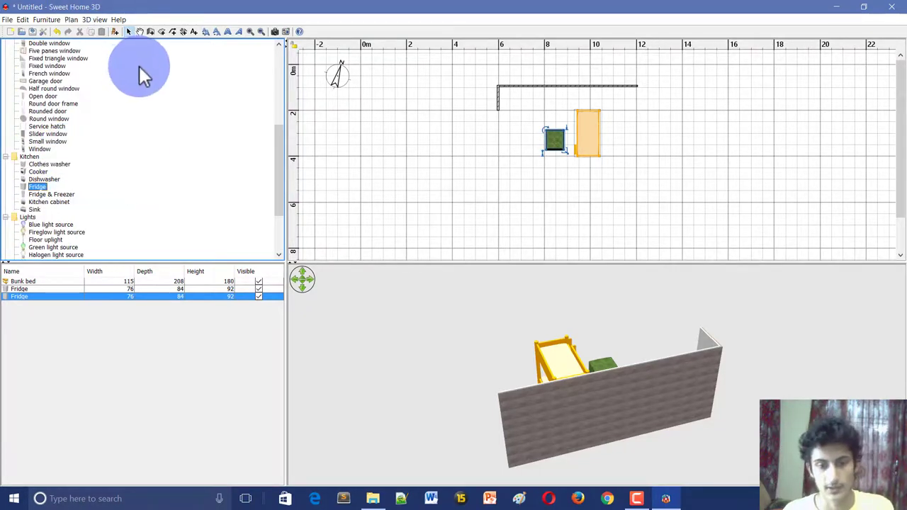
Step: Try the bold text style on the selected fridge and clear the selection on the plan
click(228, 31)
click(436, 144)
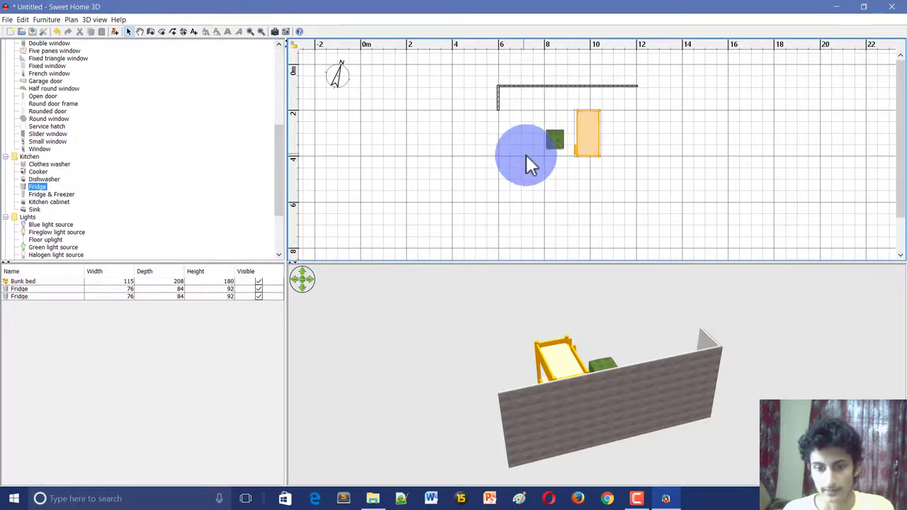
Step: Look through the available furniture commands, such as grouping, alignment and importing
scroll(62, 53, up, 5)
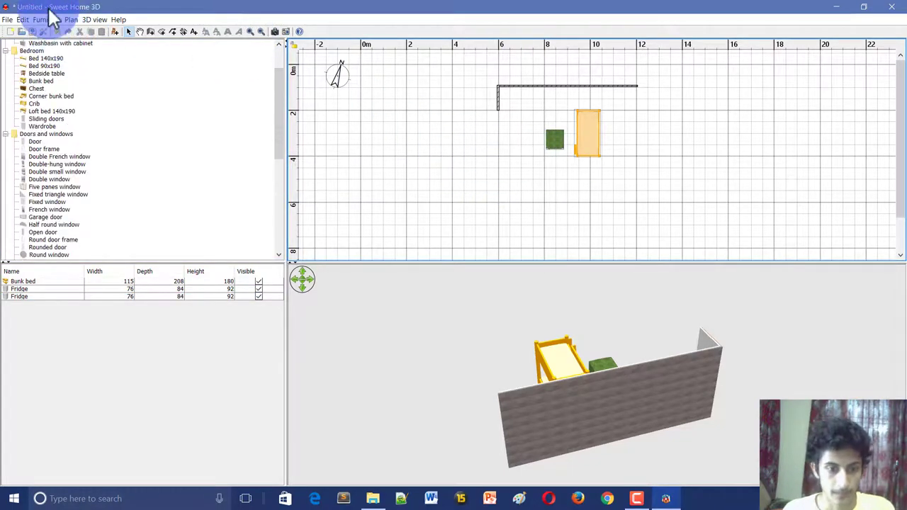
click(34, 20)
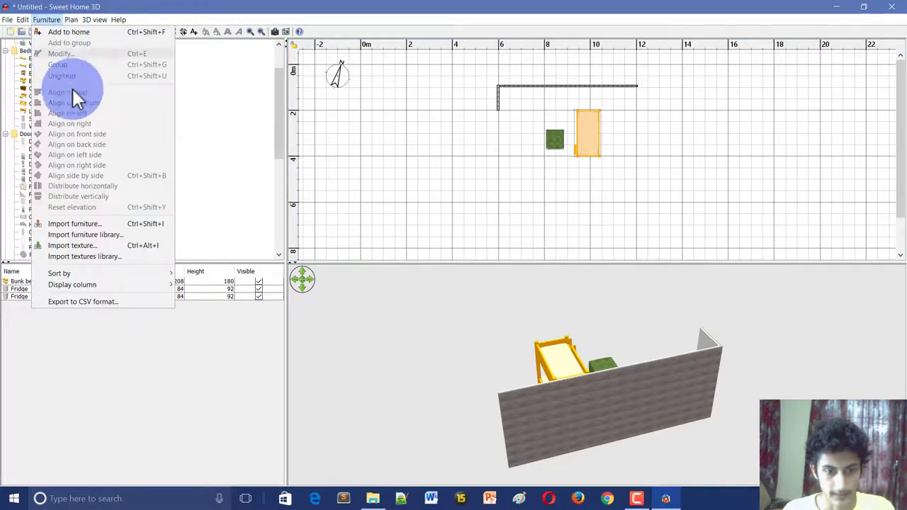
click(244, 184)
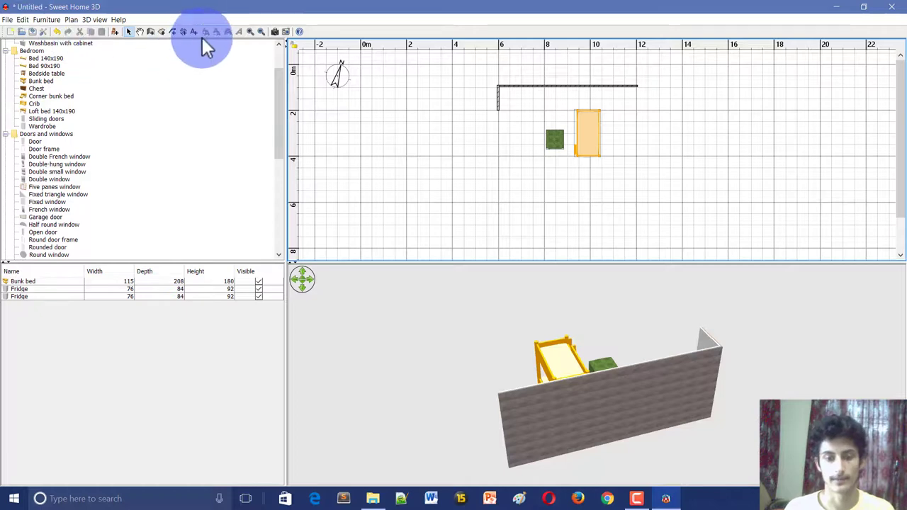
Step: Open the Create video dialog, examine its format and quality options, and close it without creating a video
click(287, 31)
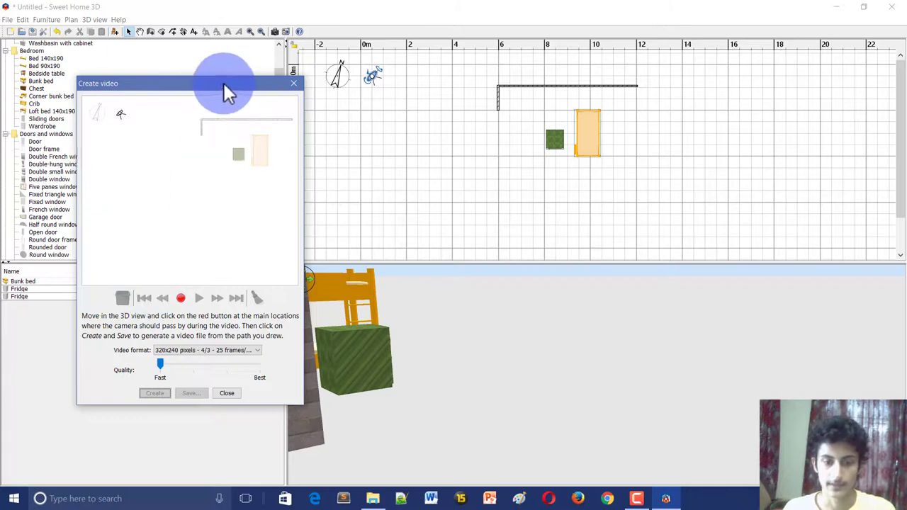
drag(224, 86, 297, 67)
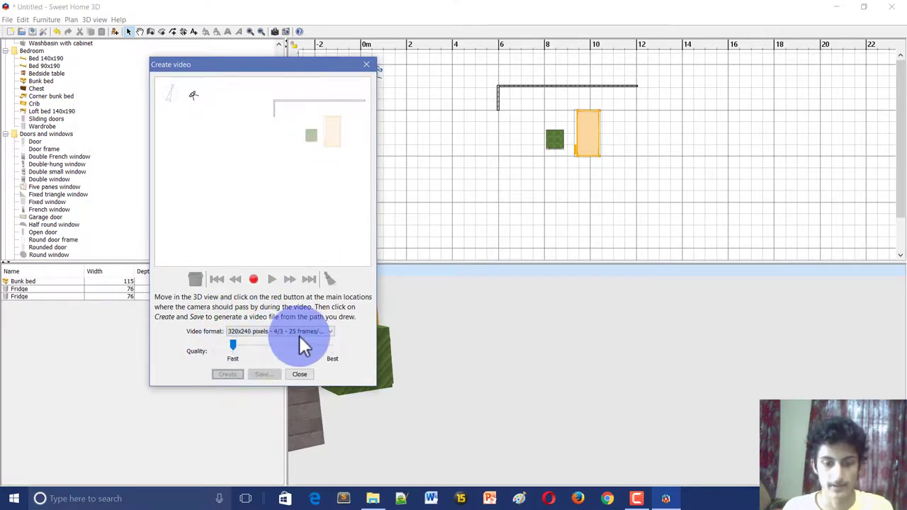
click(367, 65)
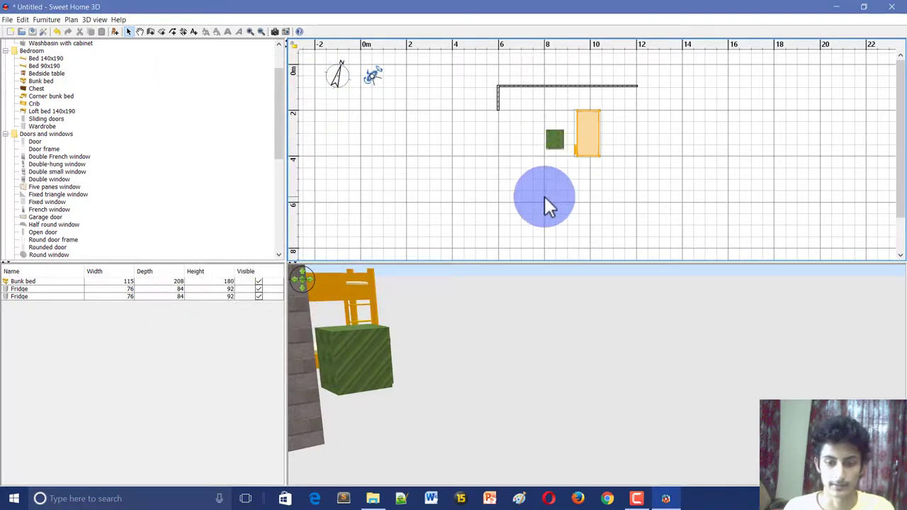
Step: Turn and move the virtual visitor's viewpoint to view the walls and furniture in 3D, and adjust its viewing angle from the plan
drag(481, 393, 702, 418)
click(358, 322)
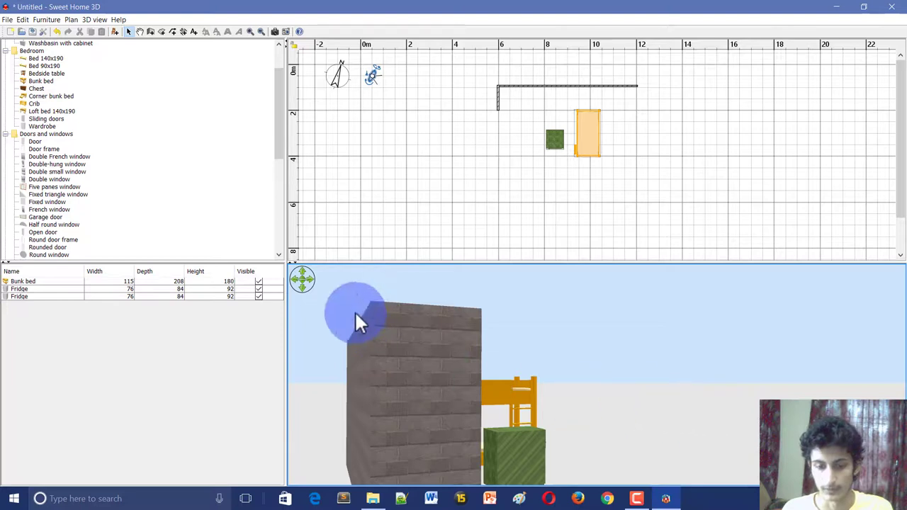
click(301, 277)
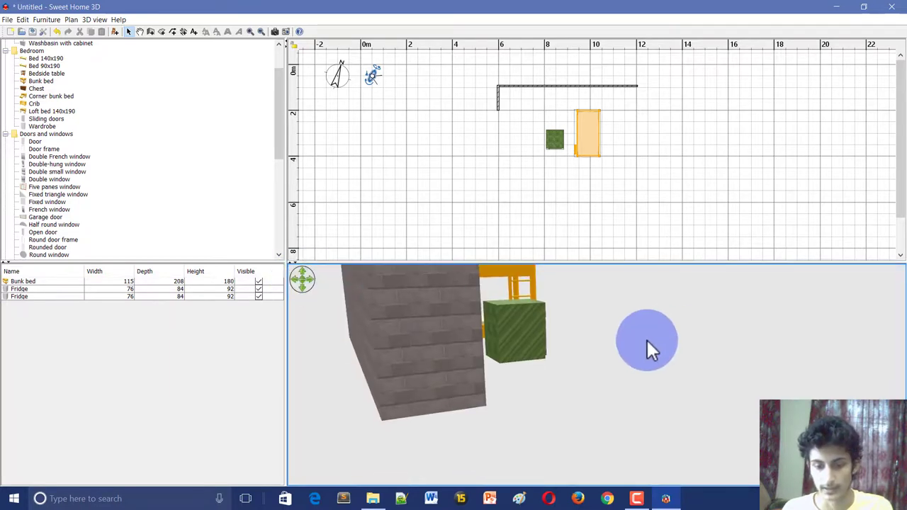
drag(646, 340, 666, 381)
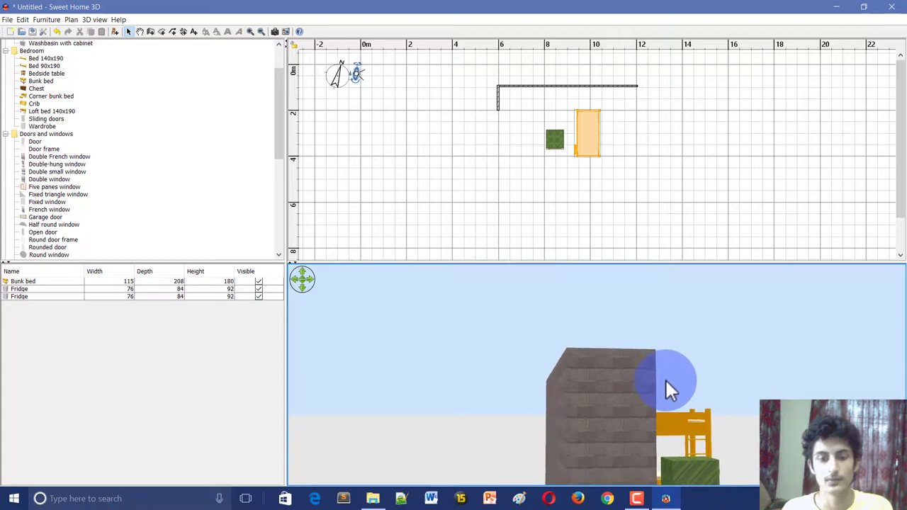
drag(352, 70, 500, 140)
mouse_move(354, 71)
mouse_down()
mouse_move(363, 77)
mouse_move(350, 70)
mouse_up()
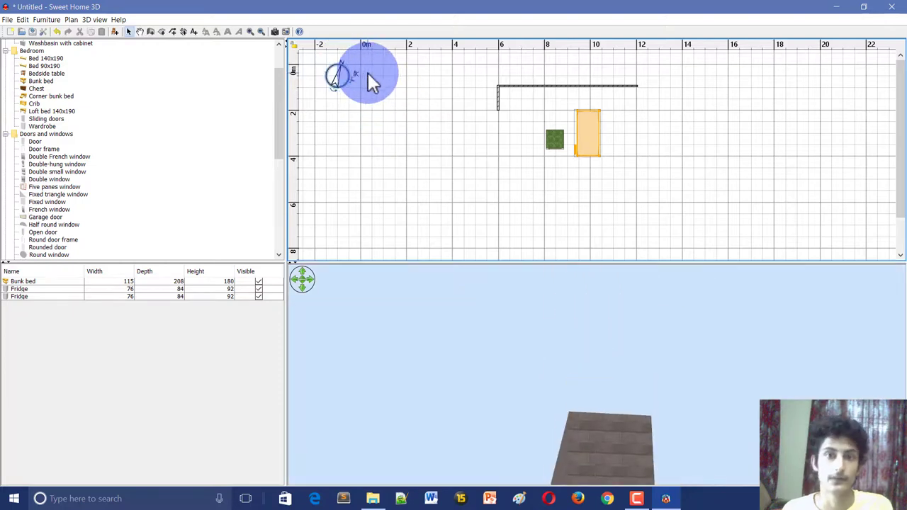